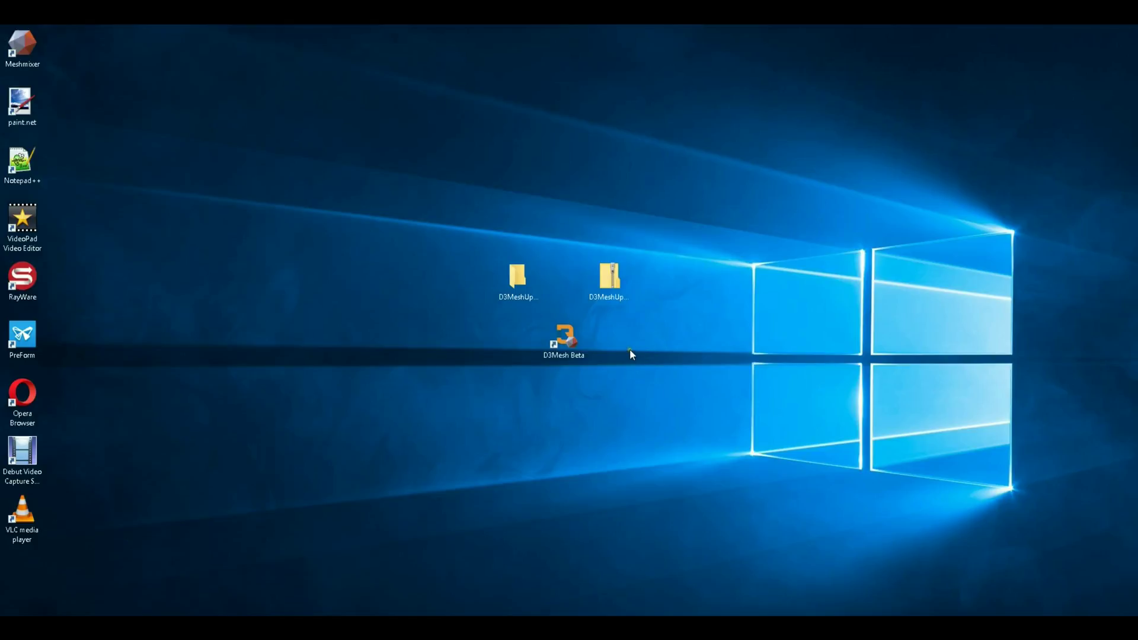
Step: Launch the D3Mesh Beta plugin from its desktop shortcut
double_click(570, 344)
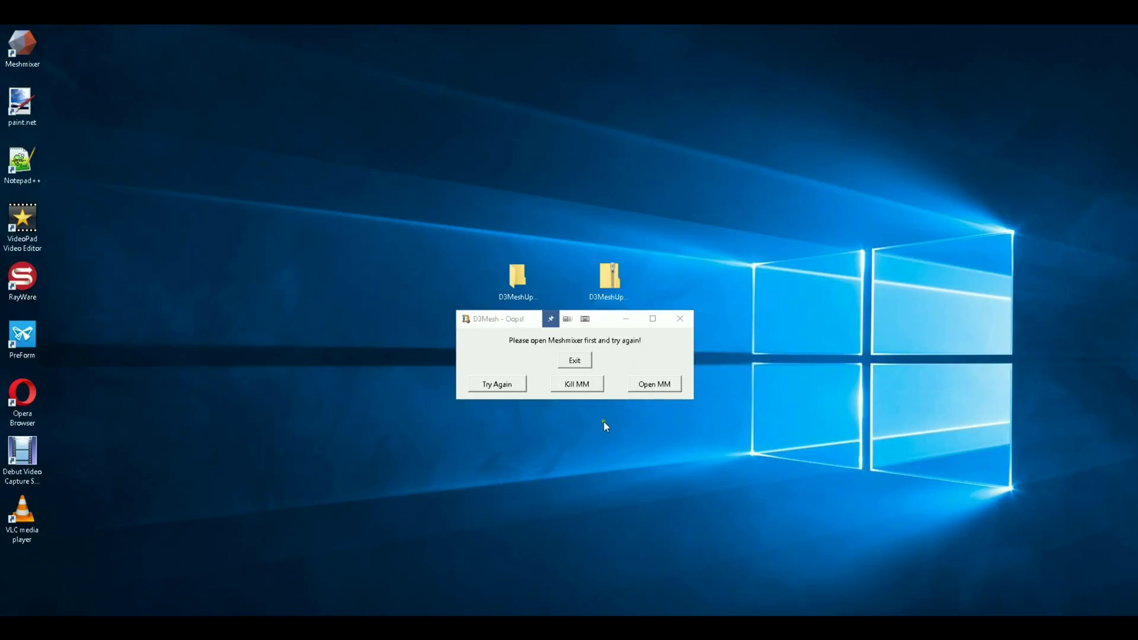
Step: Open Meshmixer from the D3Mesh prompt, reconnect the plugin, and maximize the Meshmixer window
click(656, 386)
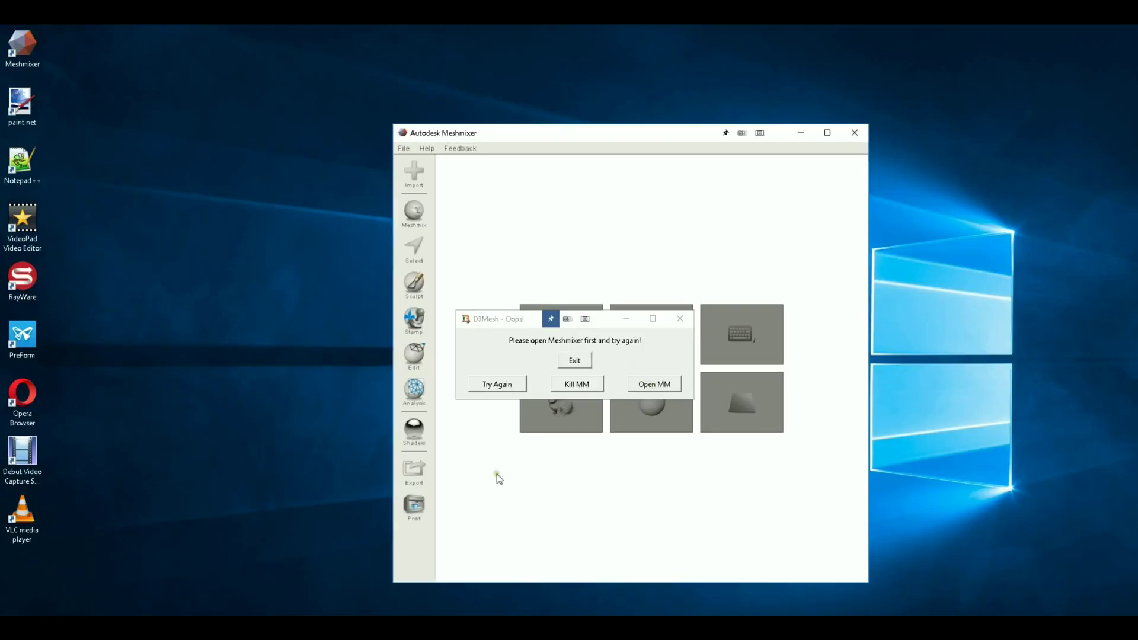
click(512, 384)
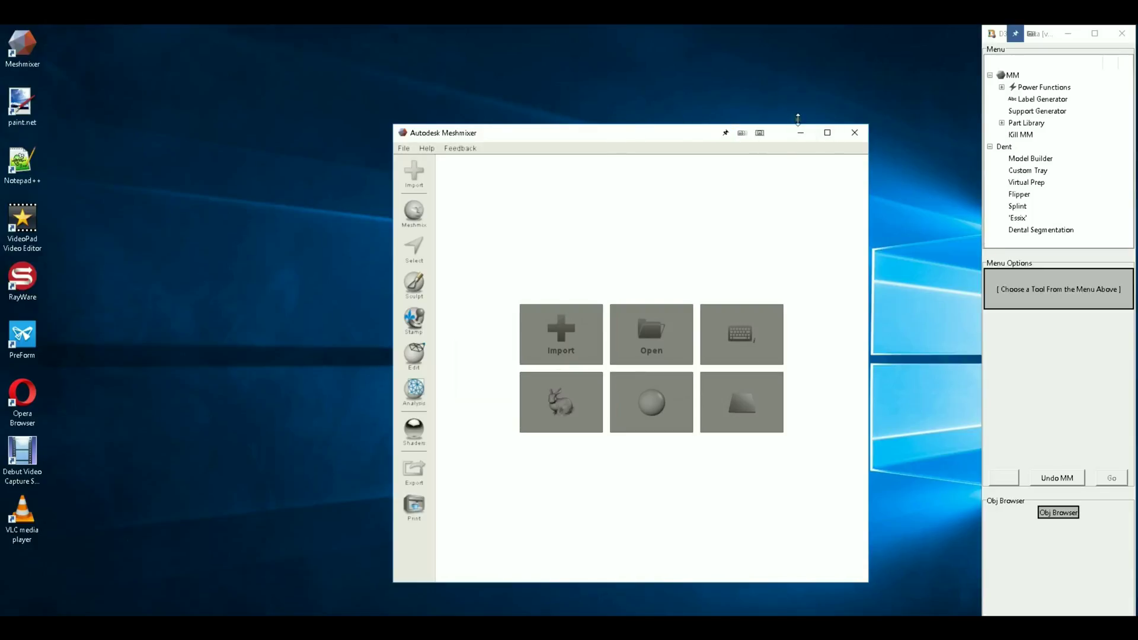
click(828, 133)
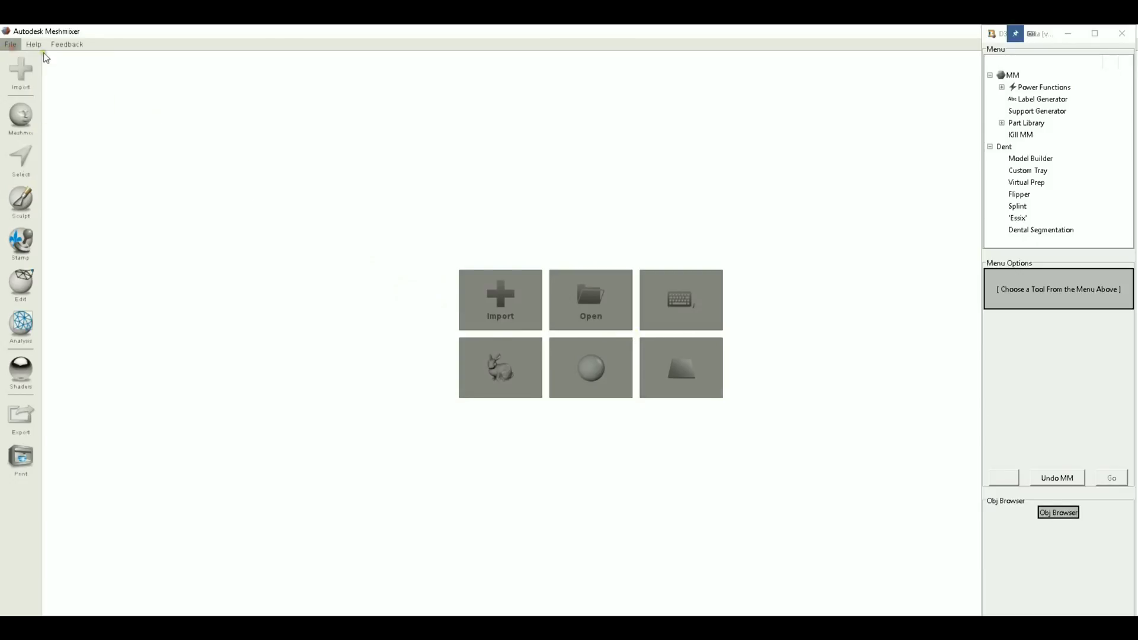
click(12, 47)
Step: Load mb_testModel_edentulous.obj from Recent Files and orbit to view it edge-on
mouse_move(30, 70)
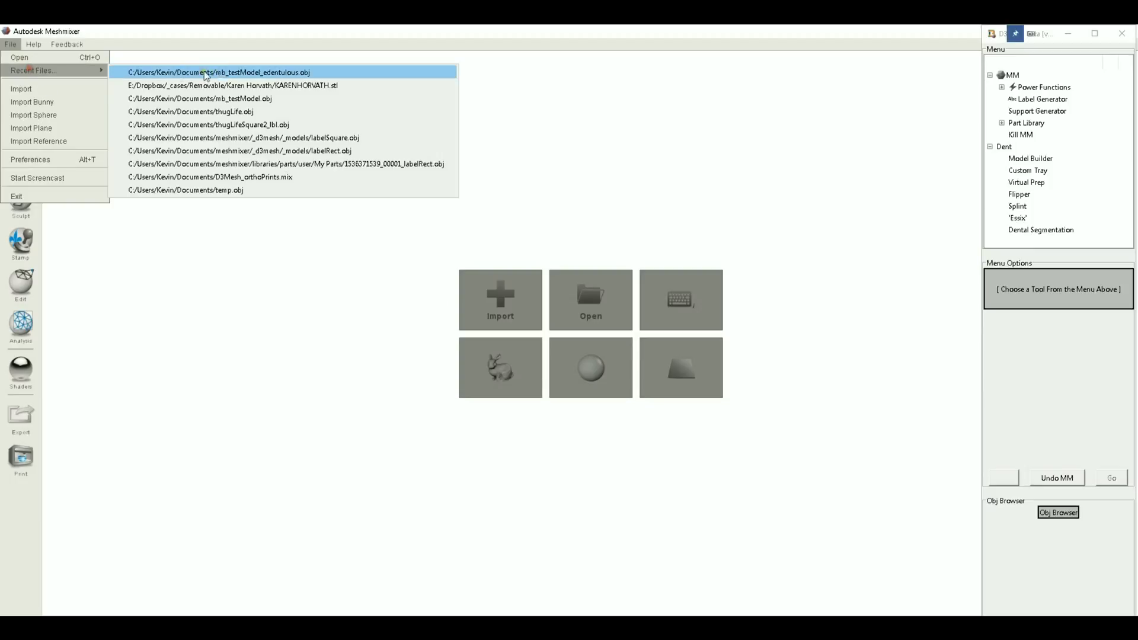
click(306, 77)
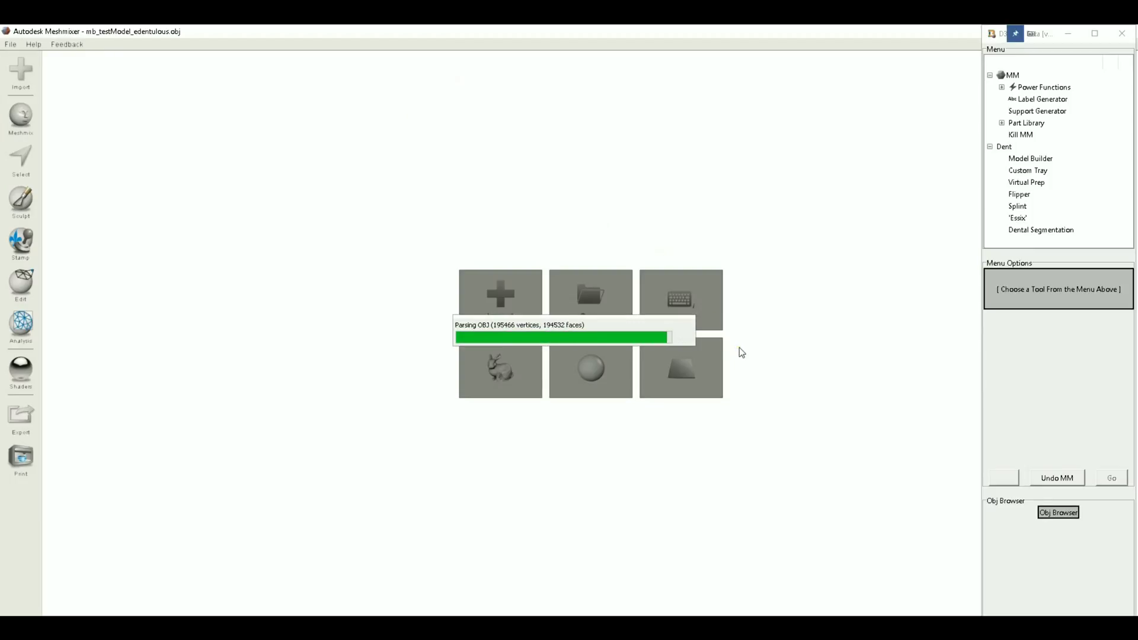
right_drag(734, 269, 593, 233)
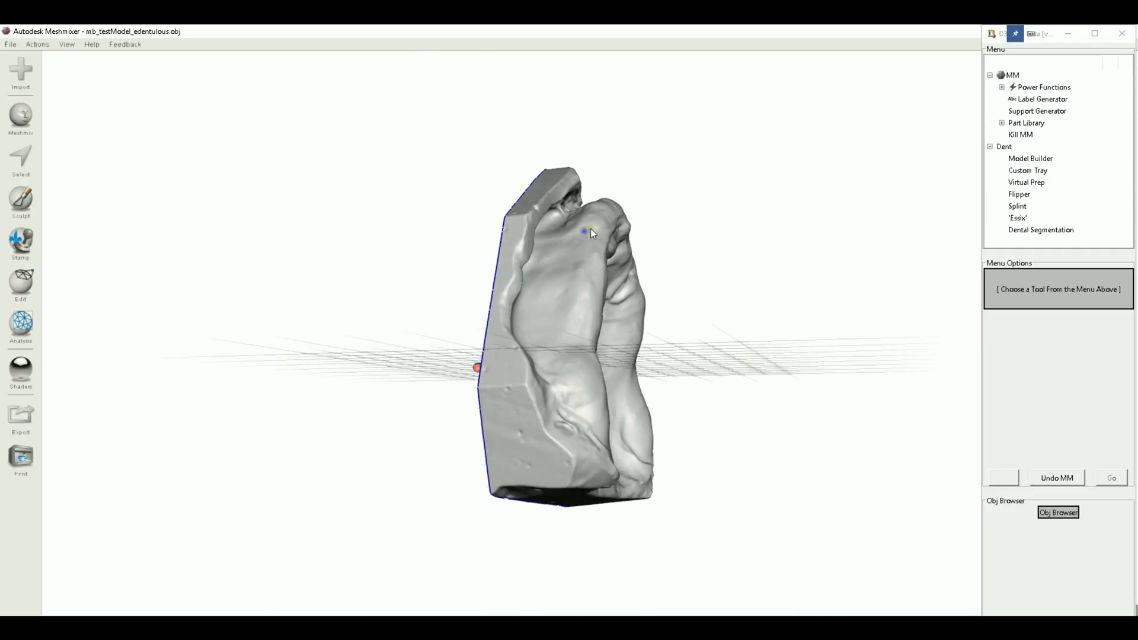
right_drag(552, 269, 696, 373)
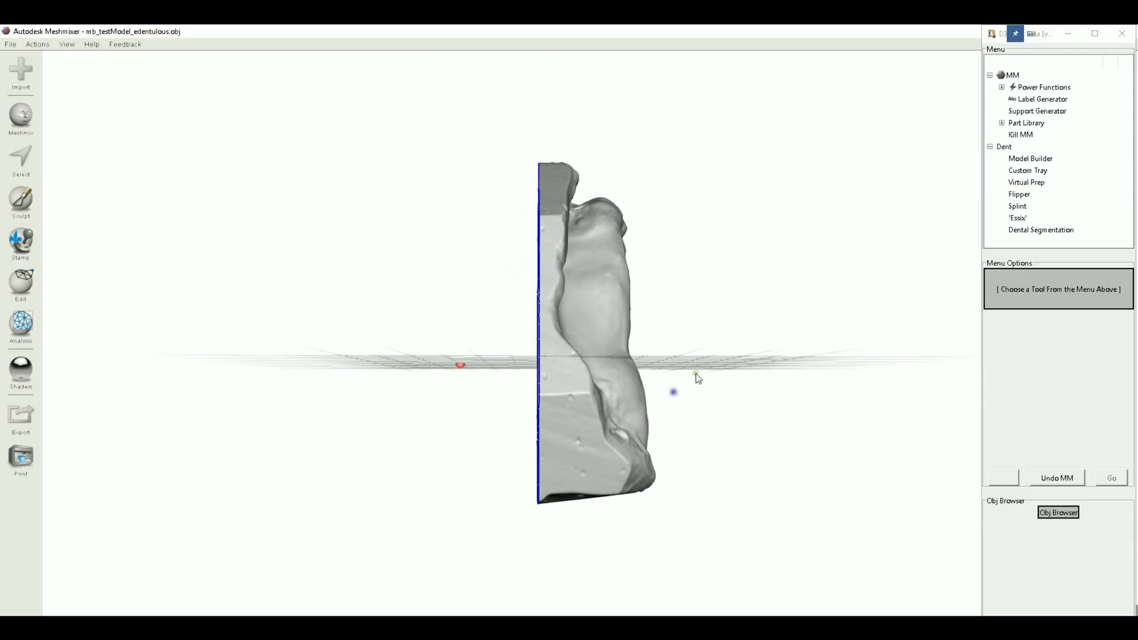
click(1028, 160)
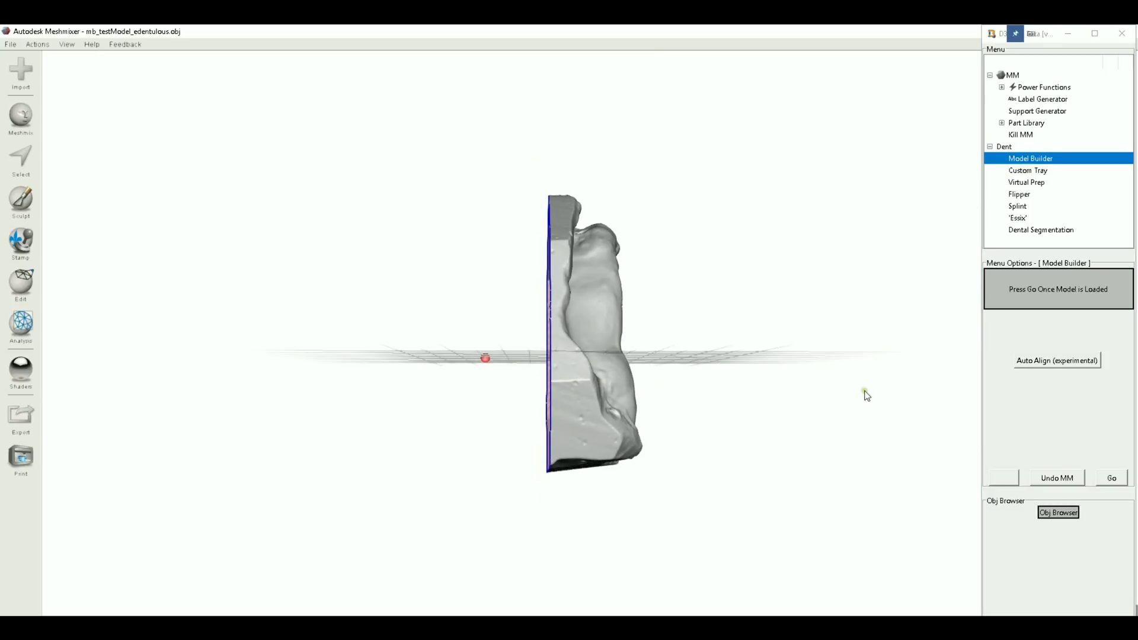
Step: Auto-align the dental model flat on the grid, check it from above, and start Model Builder
mouse_move(731, 163)
right_down()
mouse_move(717, 127)
mouse_move(717, 180)
mouse_move(724, 168)
mouse_move(784, 187)
mouse_move(733, 189)
mouse_move(722, 168)
mouse_move(676, 189)
mouse_move(746, 214)
mouse_move(724, 219)
mouse_move(724, 172)
right_up()
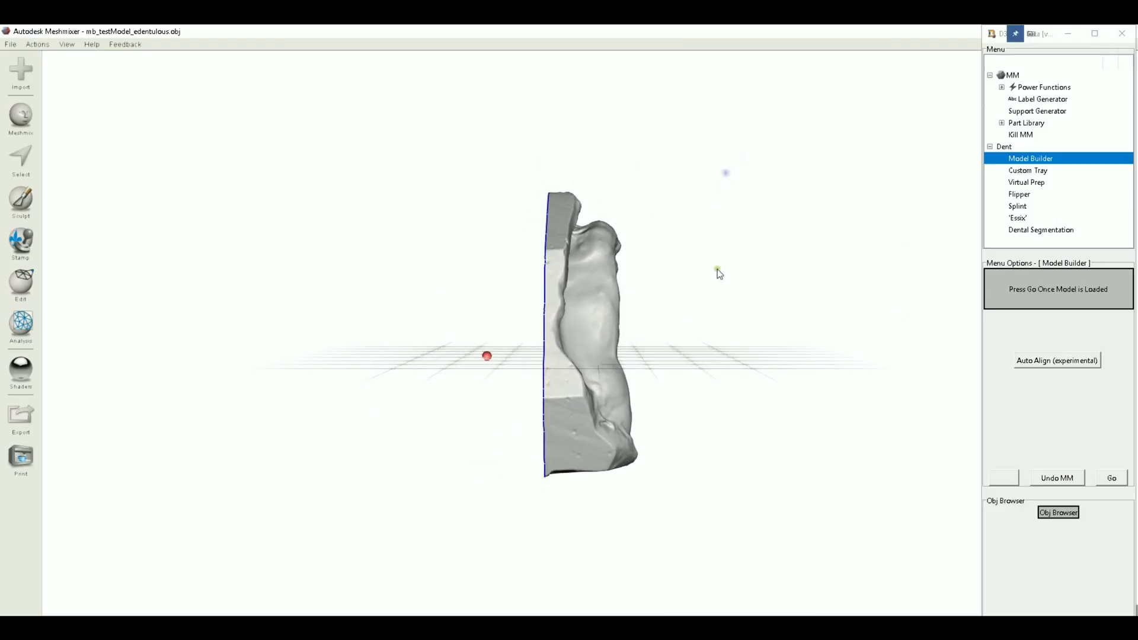
click(1062, 361)
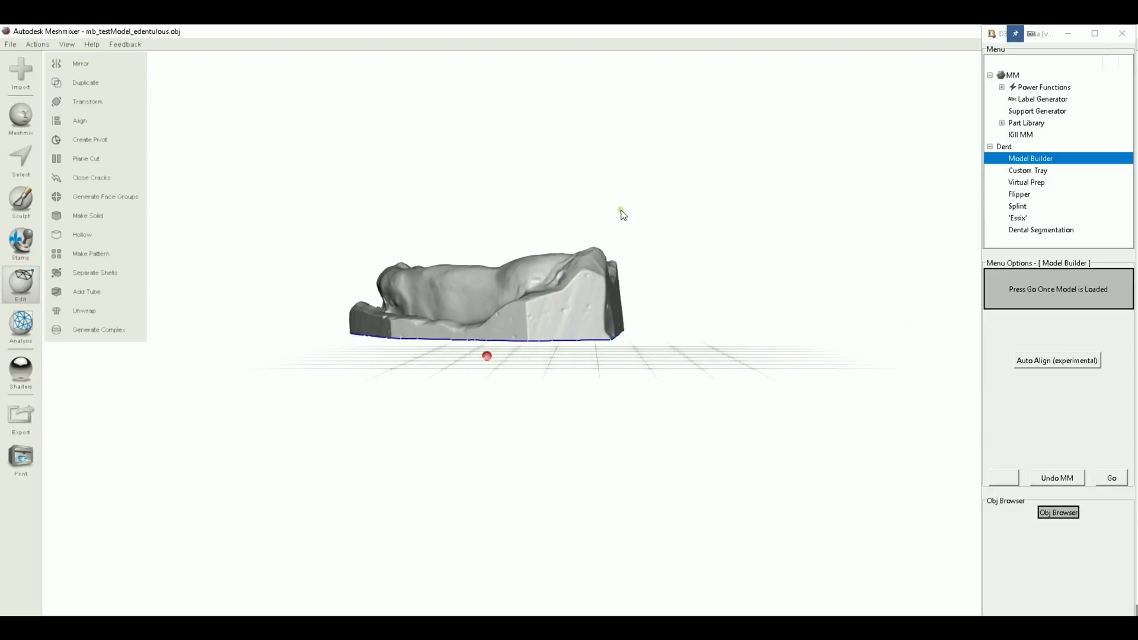
click(470, 174)
right_drag(469, 174, 585, 241)
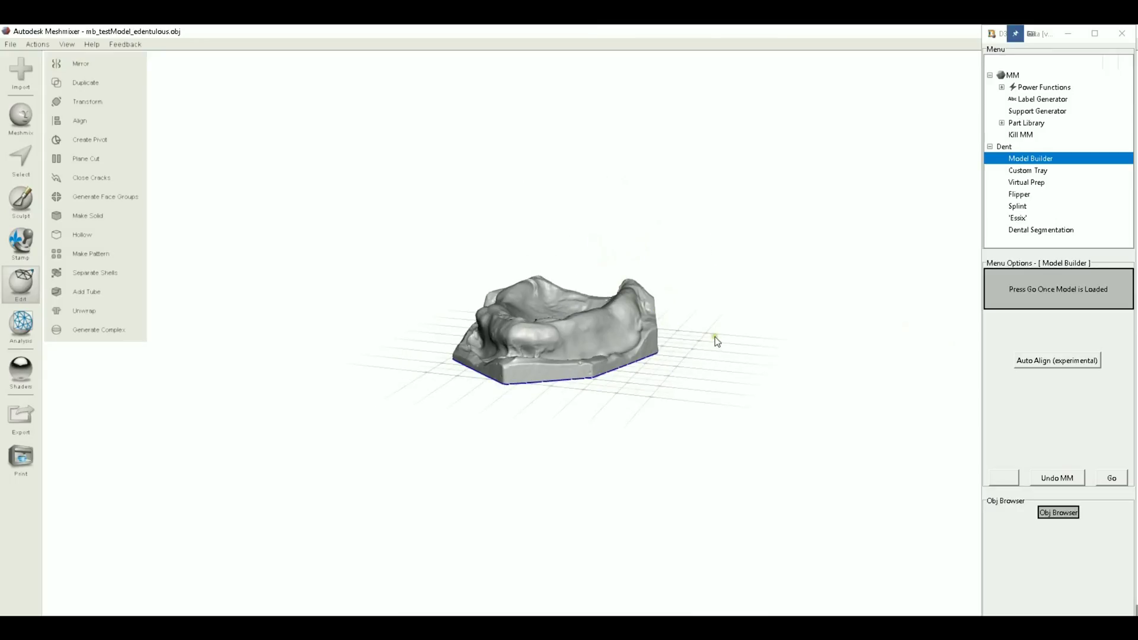
click(1112, 478)
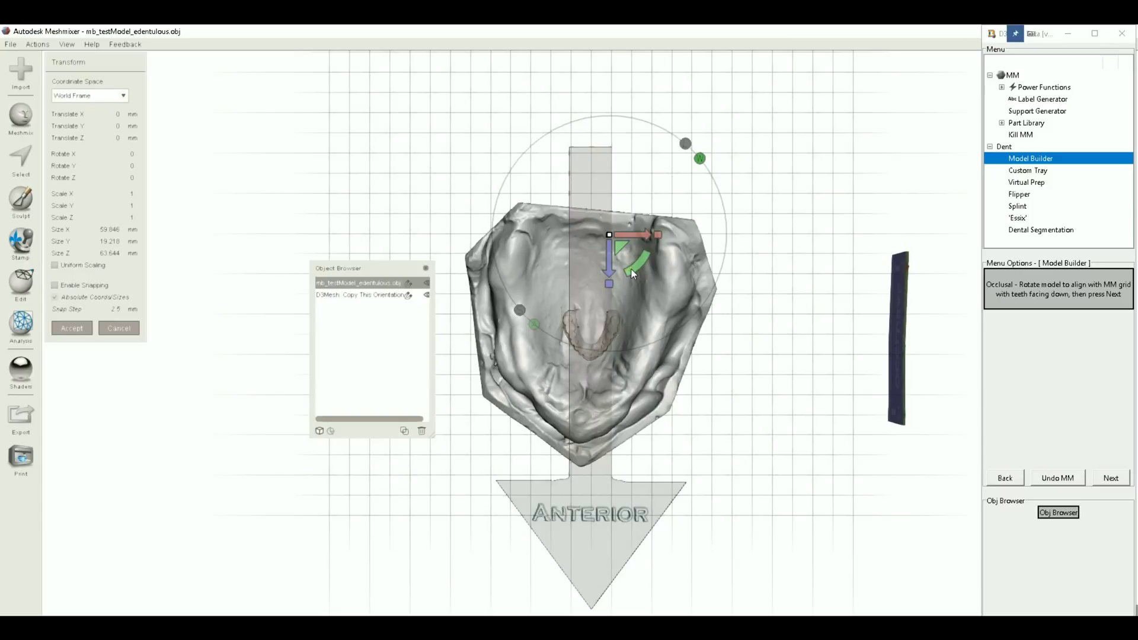
Step: Rotate the model with the Transform gizmo into occlusal alignment and accept the lateral orientation
mouse_move(631, 269)
mouse_down()
mouse_move(646, 262)
mouse_move(642, 281)
mouse_up()
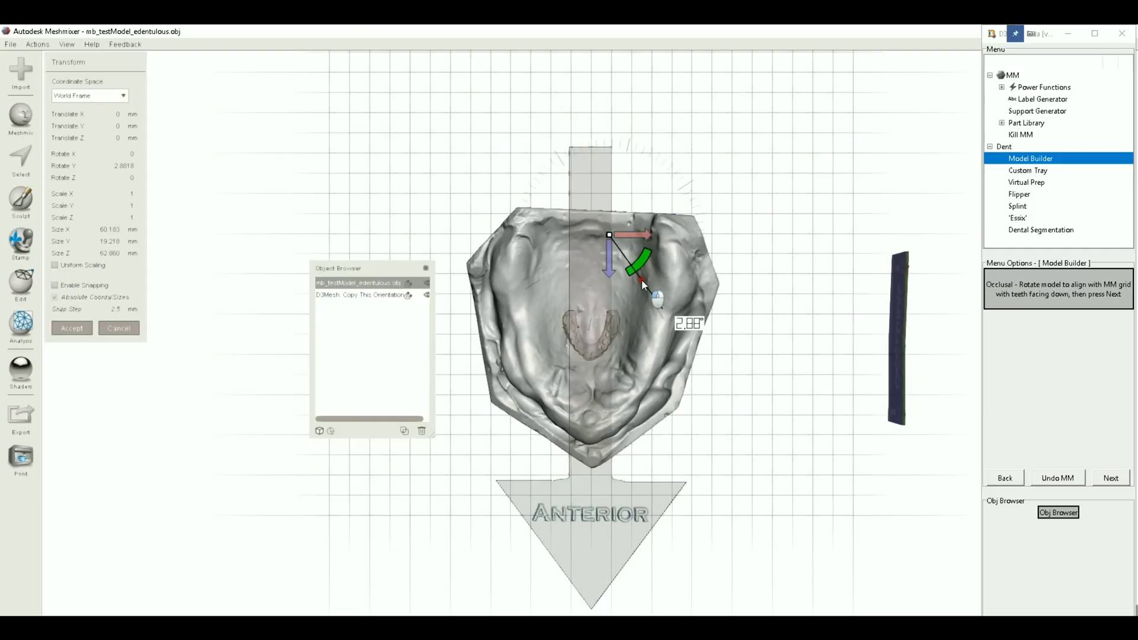
drag(641, 279, 791, 464)
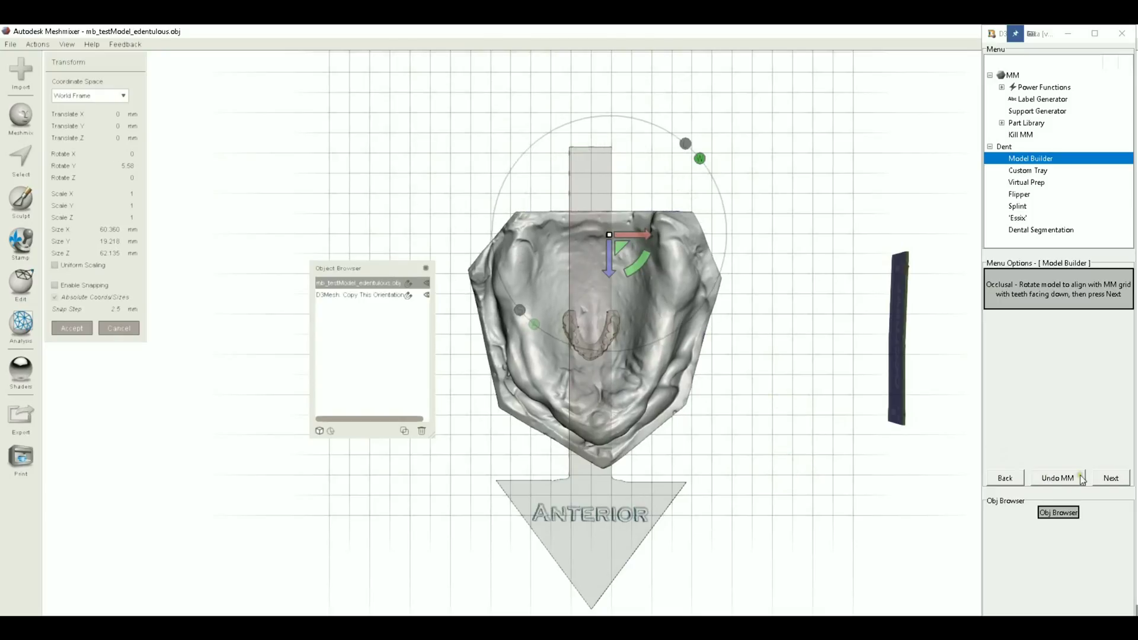
click(1111, 478)
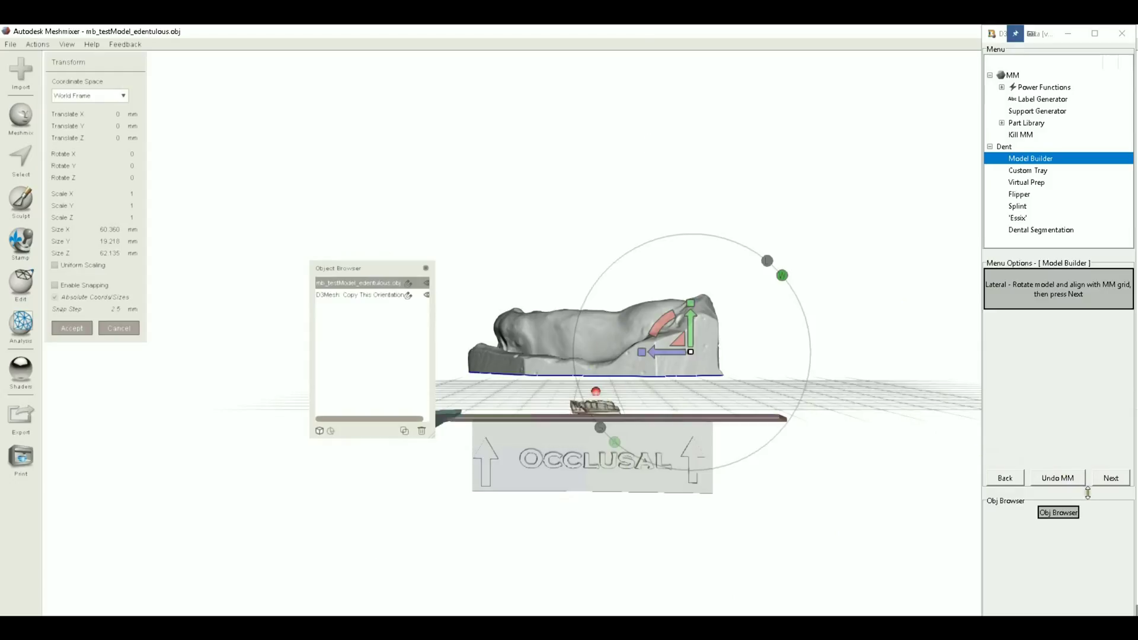
click(1119, 481)
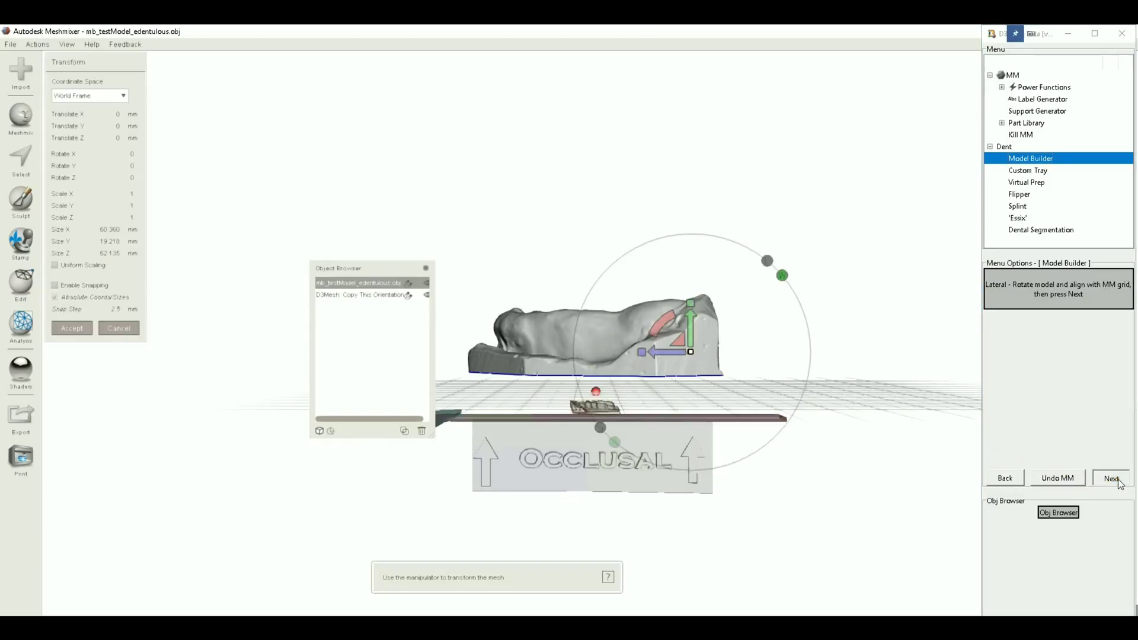
click(1119, 480)
Step: Accept the anterior view, then advance through outline and defect trimming to remesh the boundary
click(1112, 478)
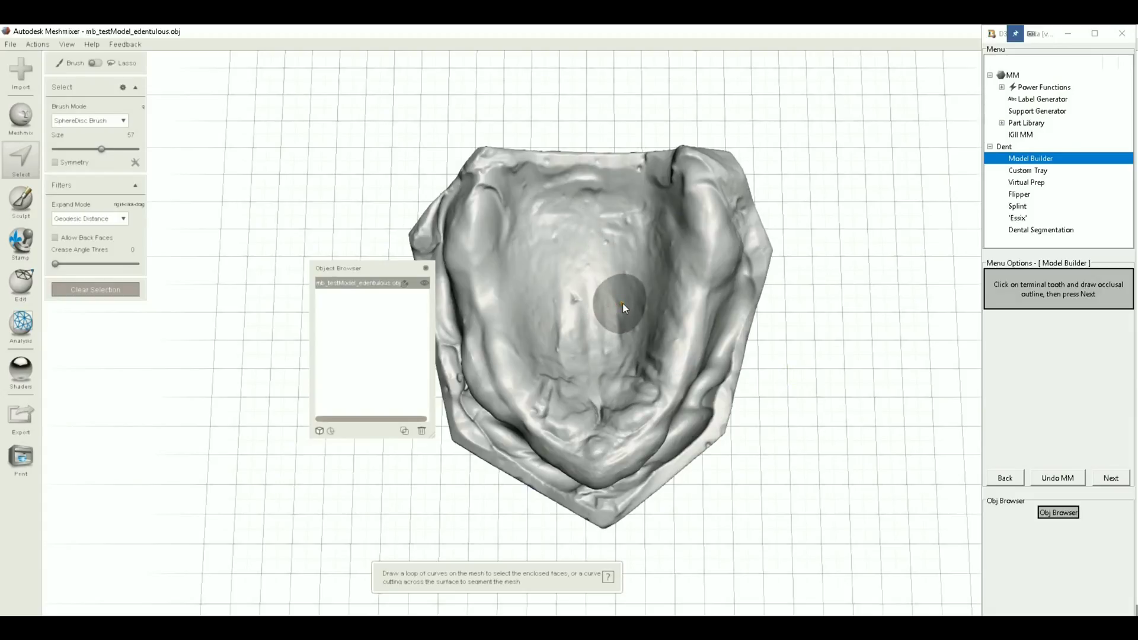
mouse_move(658, 408)
right_down()
mouse_move(784, 395)
mouse_move(831, 430)
mouse_move(818, 465)
mouse_move(781, 265)
mouse_move(700, 324)
mouse_move(793, 424)
mouse_move(792, 486)
mouse_move(800, 480)
right_up()
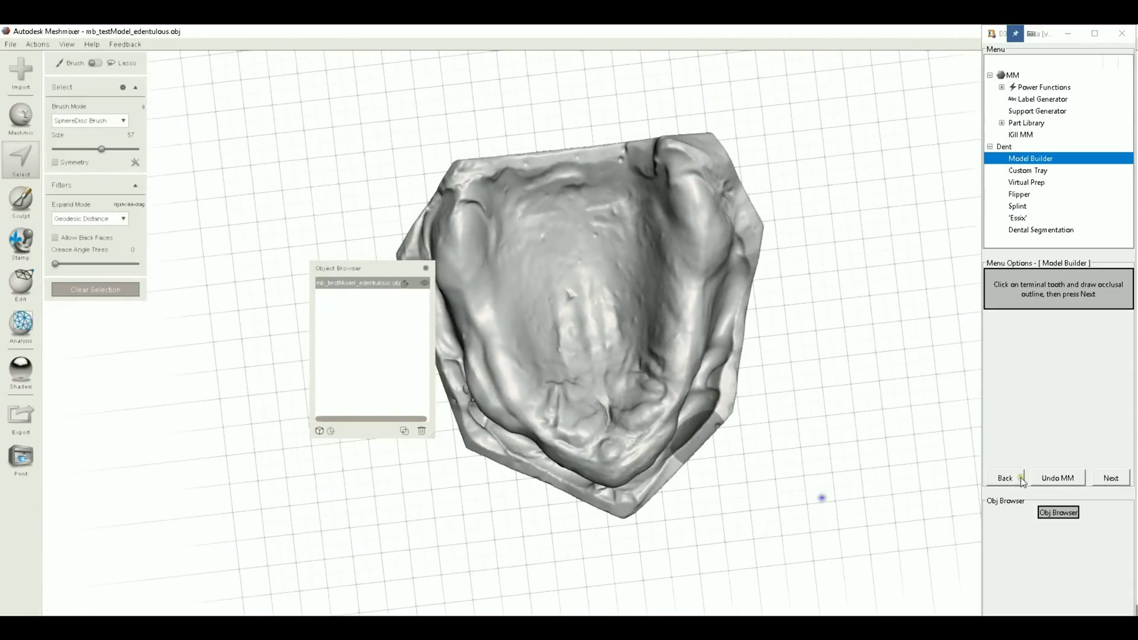
click(1103, 476)
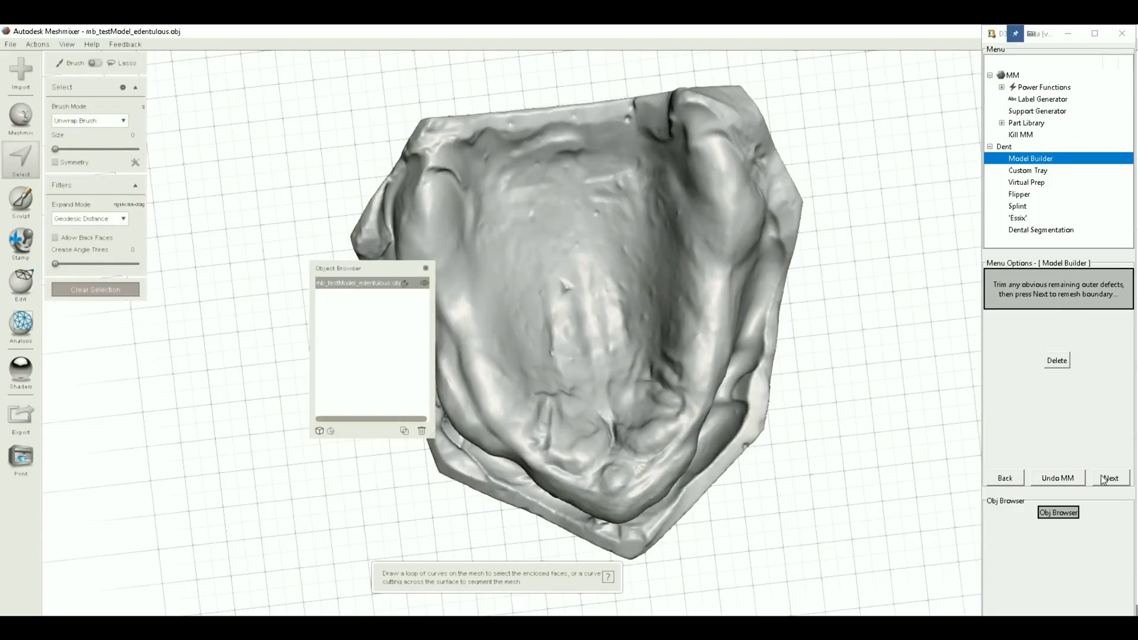
click(1117, 478)
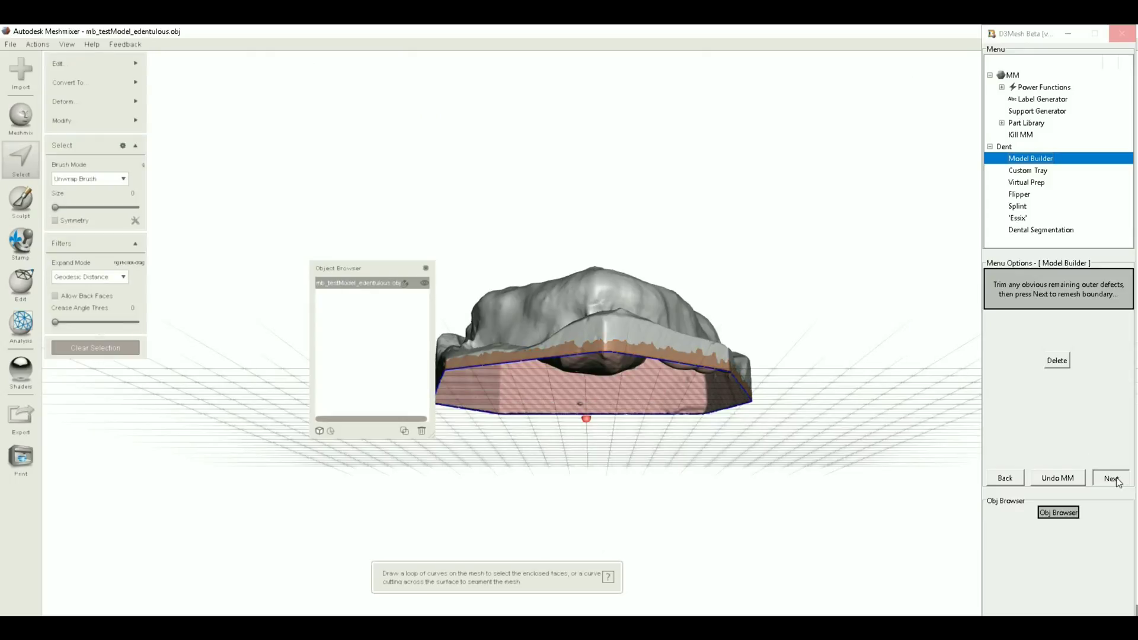
click(1117, 480)
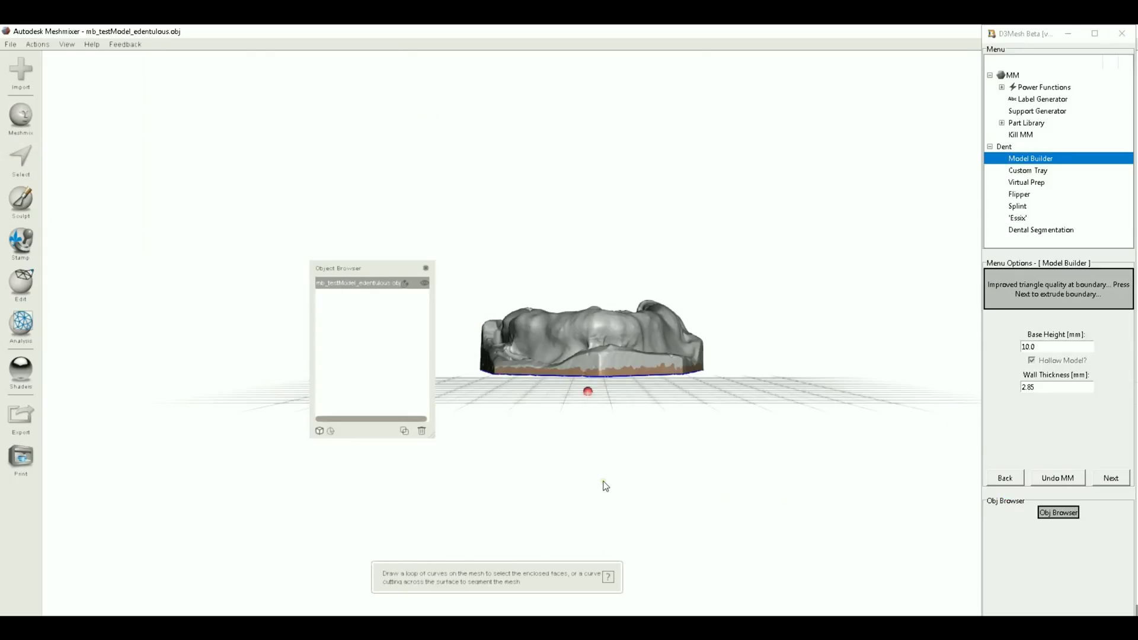
Step: Set the base height, then extrude the base, fill holes, hollow with 2.85 mm walls, and plane-cut
drag(374, 285, 155, 387)
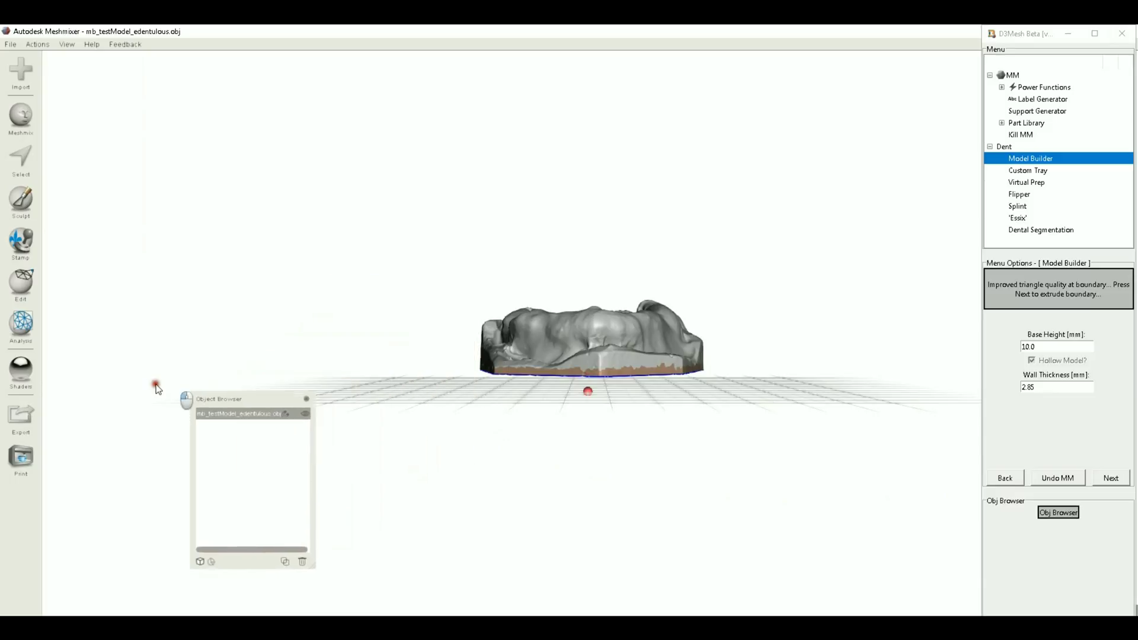
click(1052, 344)
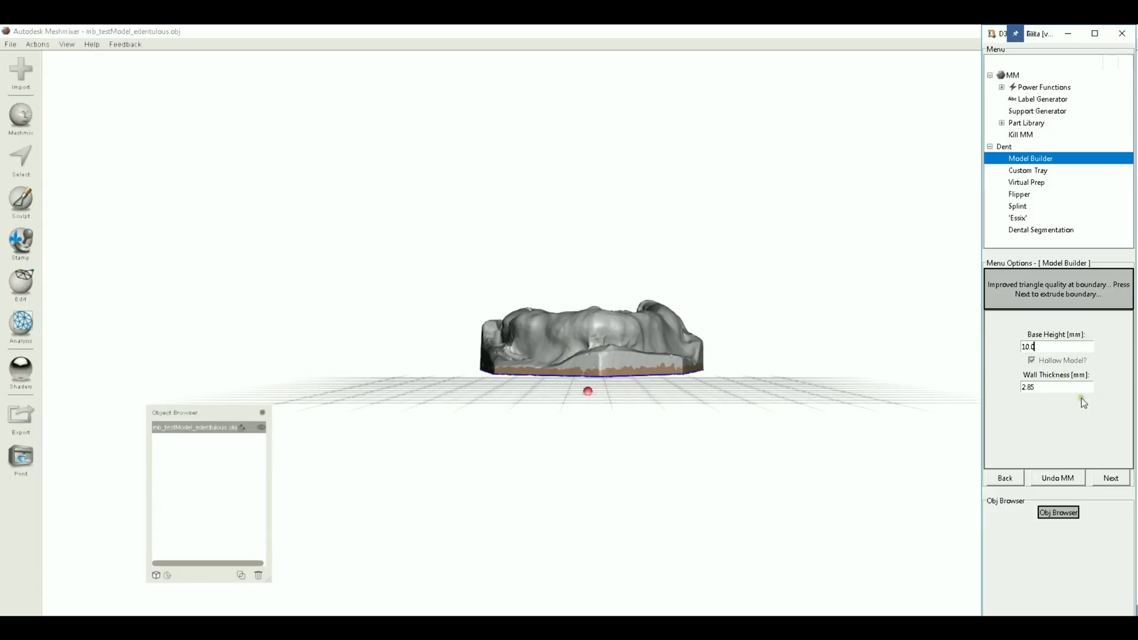
click(1112, 478)
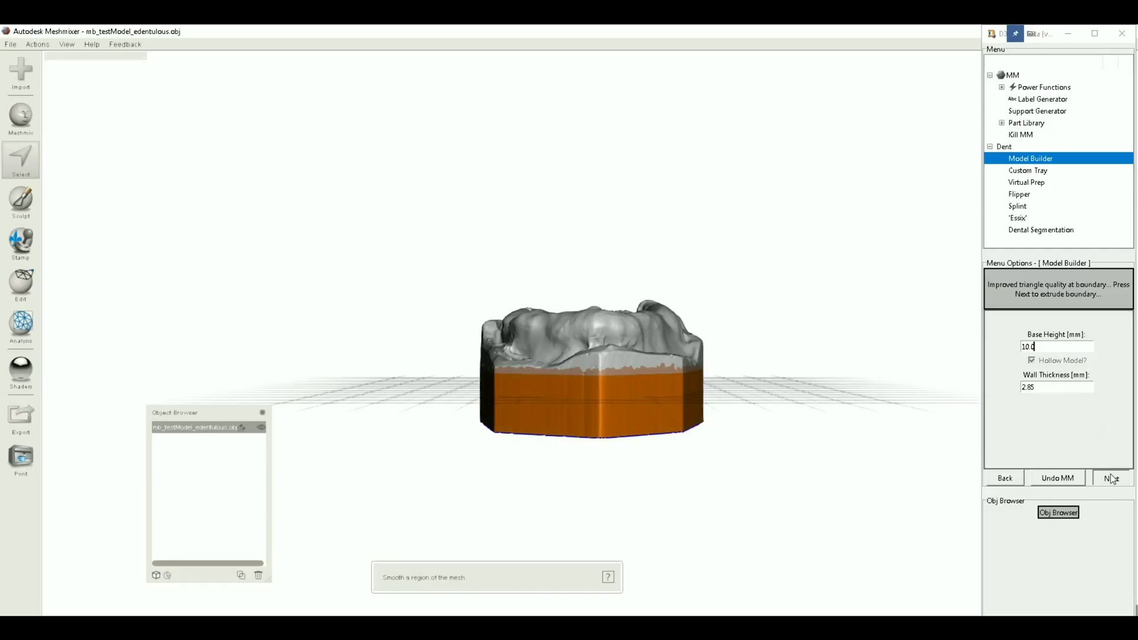
click(1112, 478)
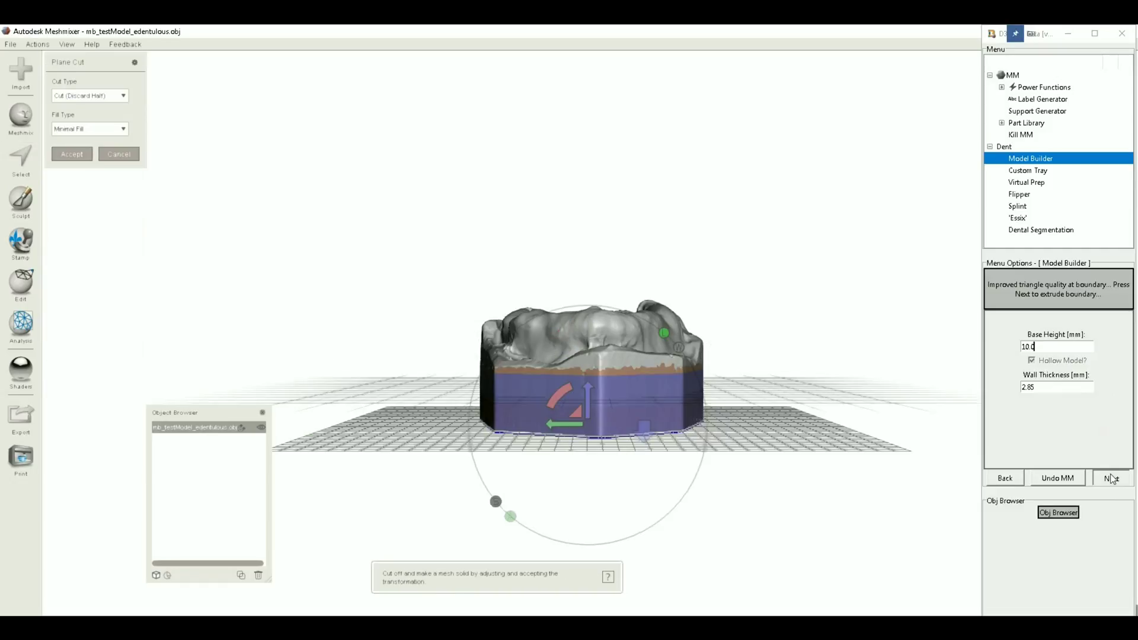
click(1112, 477)
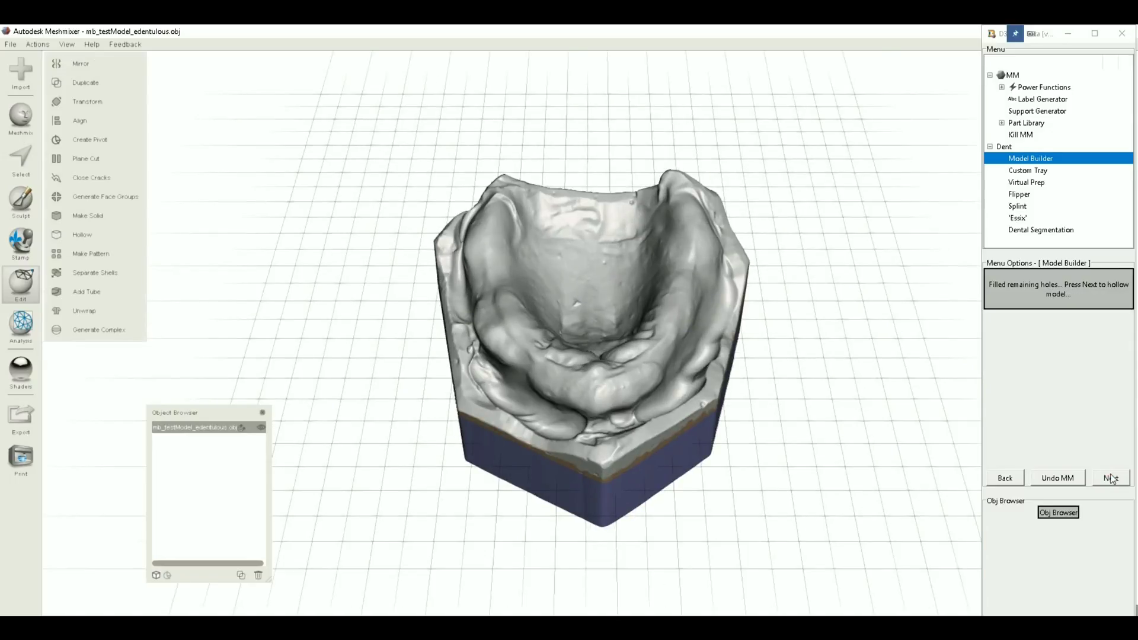
click(1112, 478)
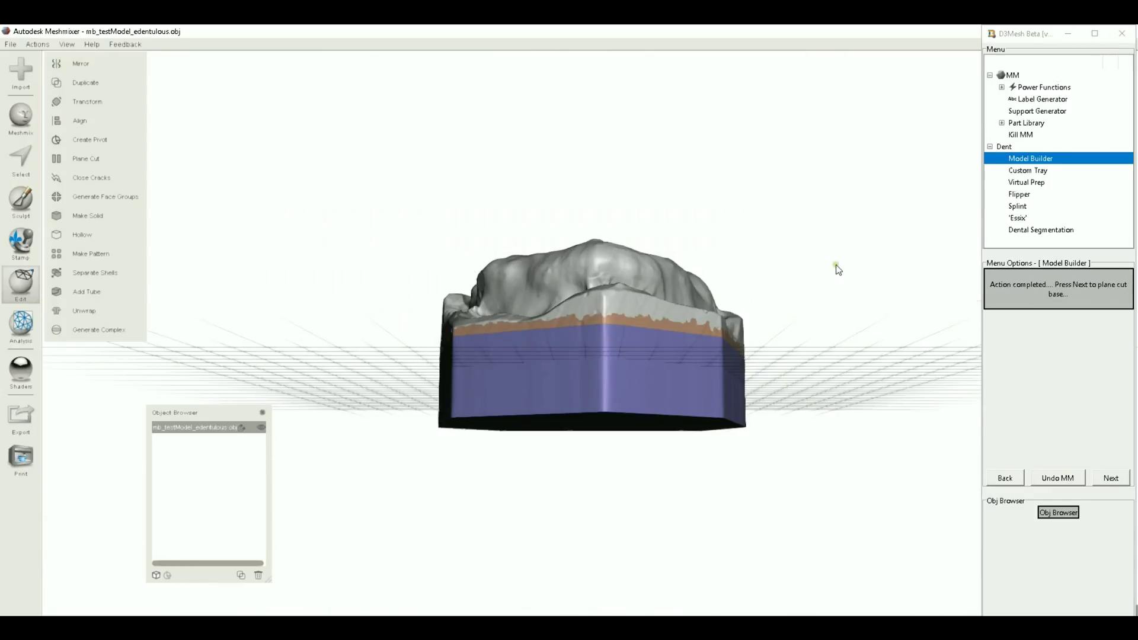
click(1109, 481)
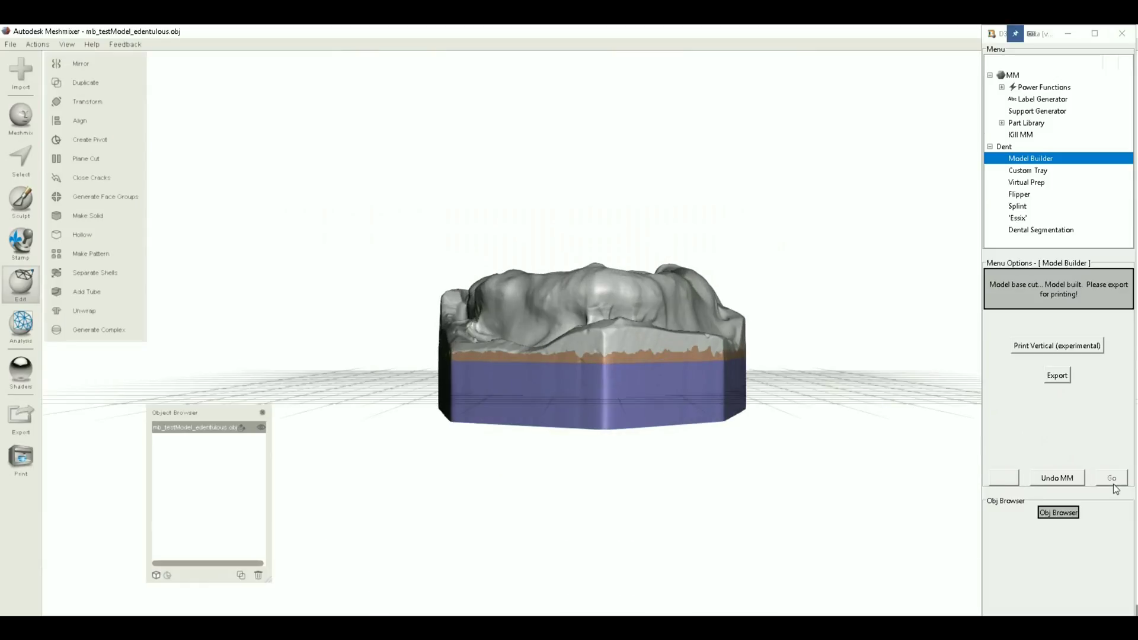
Step: Inspect the built model's base, then open and cancel the Export dialog
right_drag(520, 172, 767, 345)
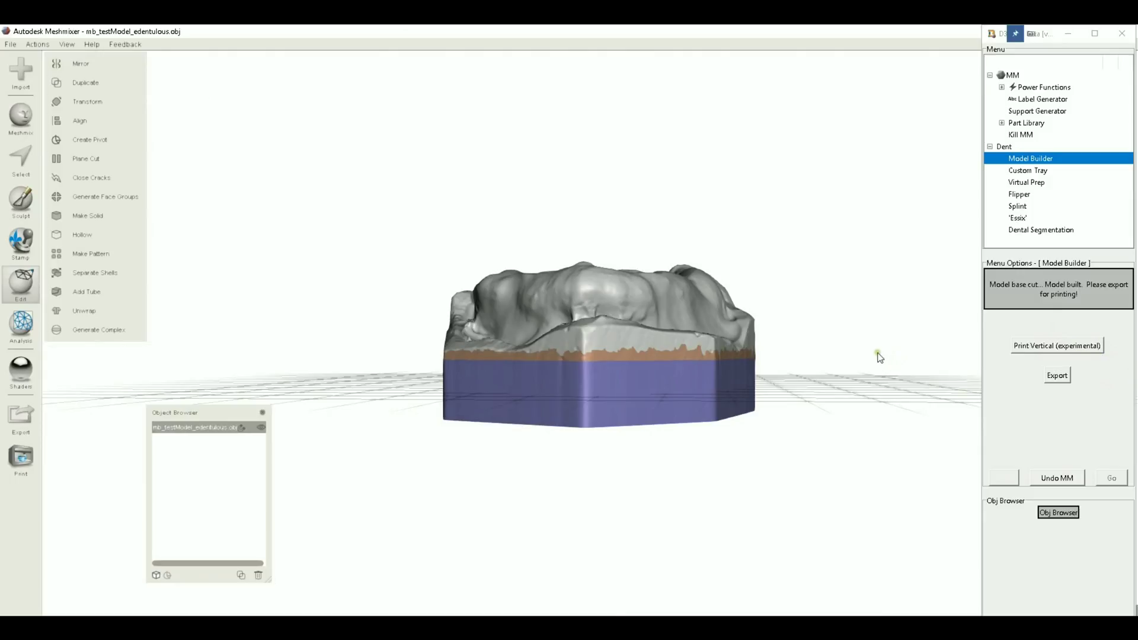
right_drag(879, 356, 874, 331)
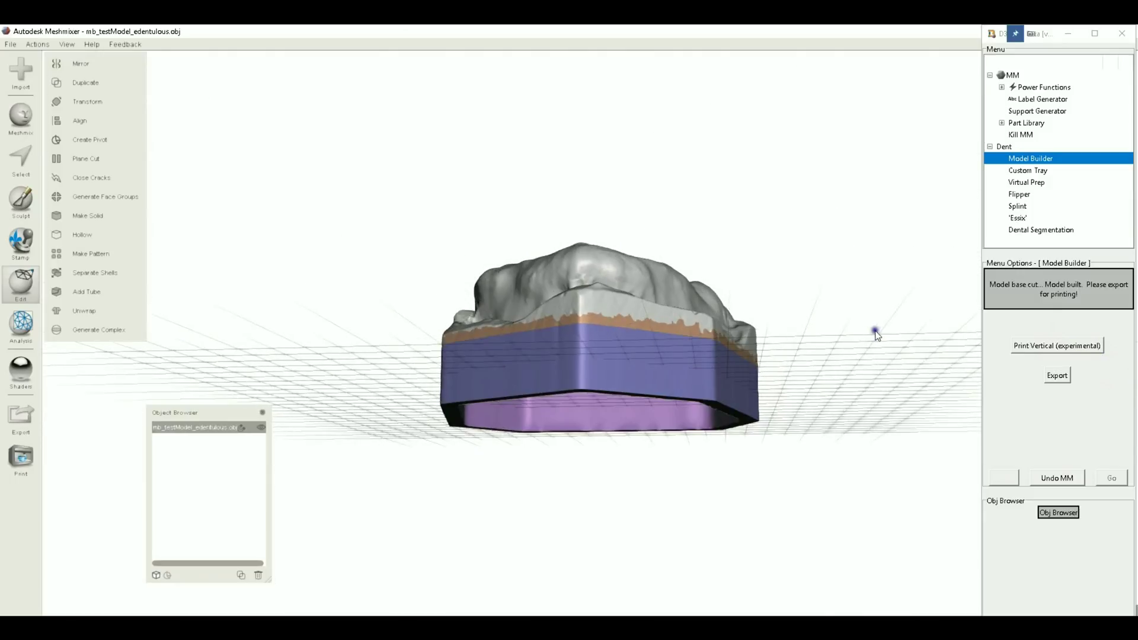
click(1059, 378)
click(516, 386)
Step: Stand the model upright with Print Vertical (experimental) and check it from several angles
right_drag(695, 353, 737, 368)
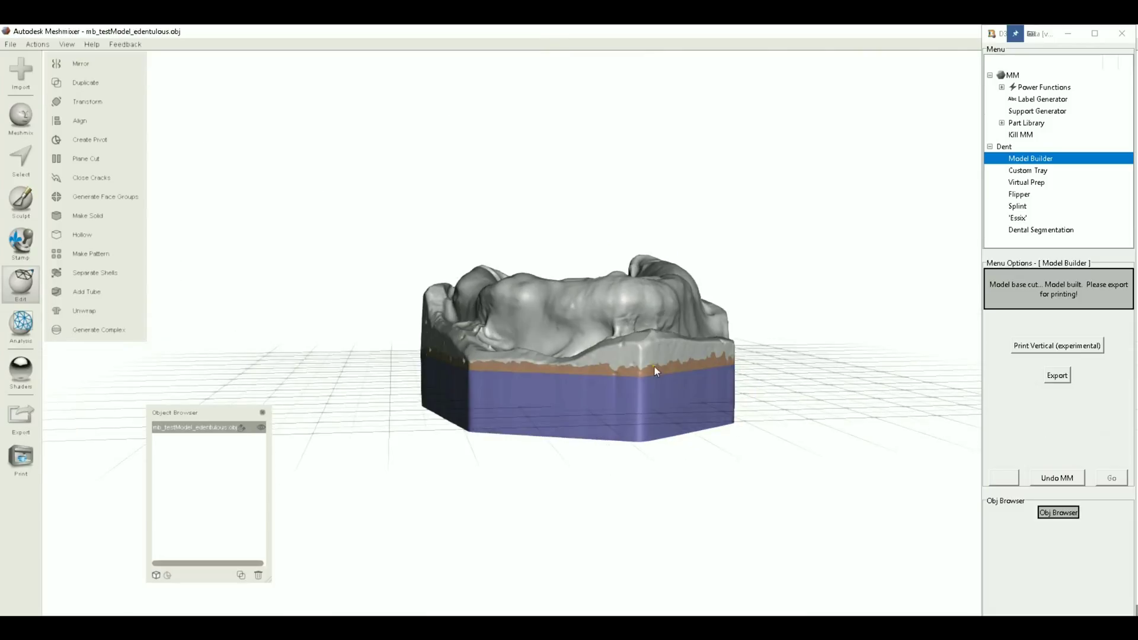
mouse_move(653, 365)
right_down()
mouse_move(527, 446)
mouse_move(620, 400)
mouse_move(632, 370)
right_up()
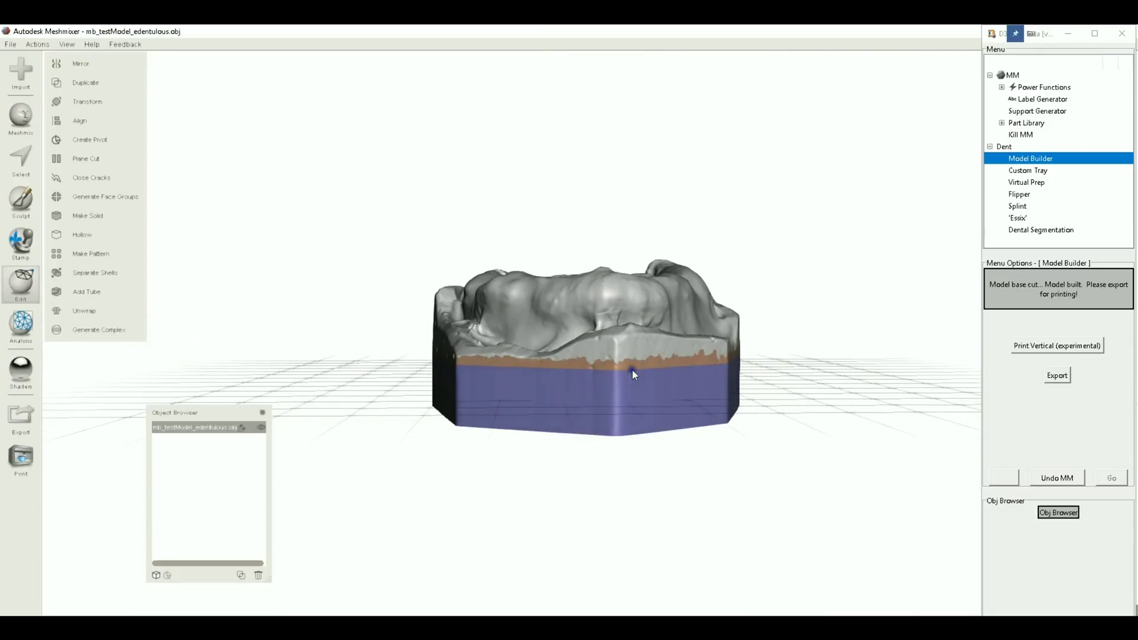
right_drag(571, 178, 561, 419)
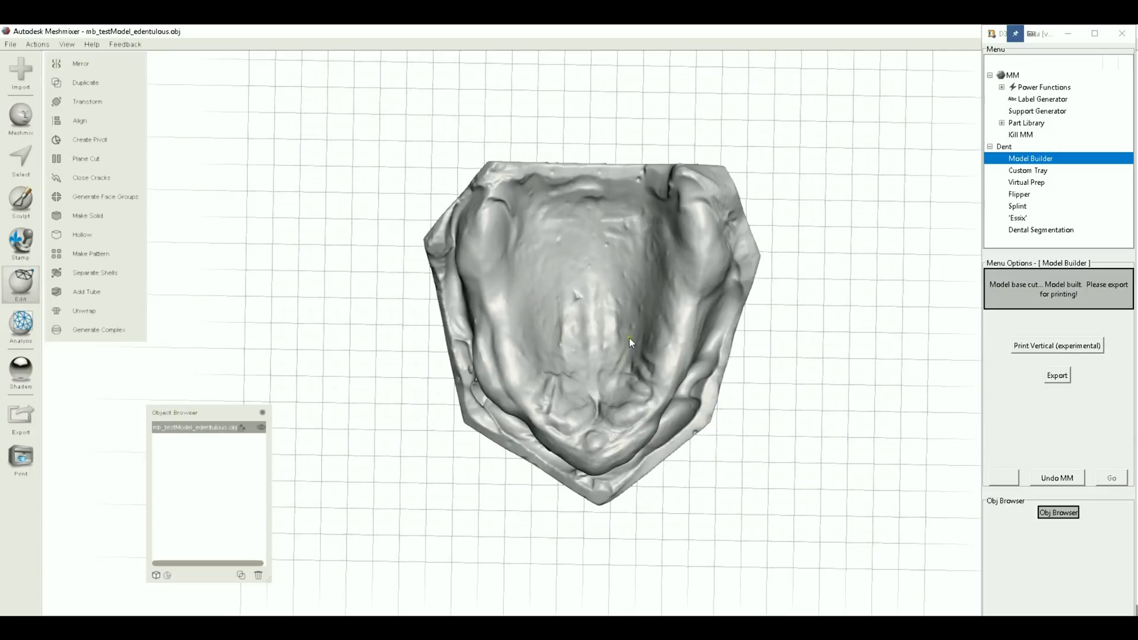
right_drag(663, 301, 685, 340)
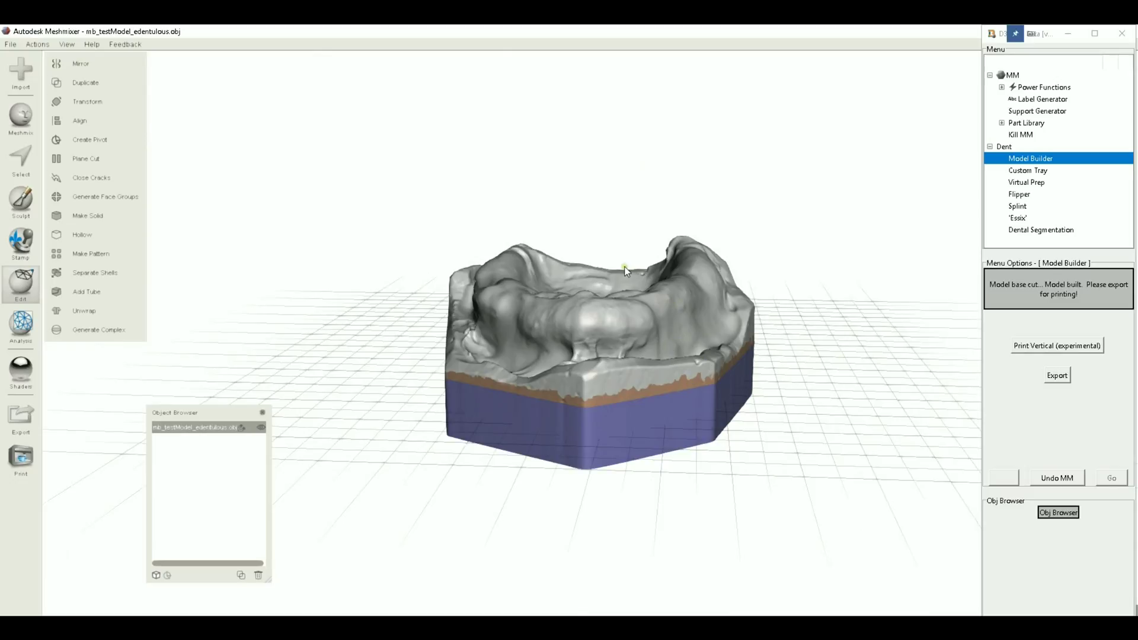
right_drag(755, 310, 534, 205)
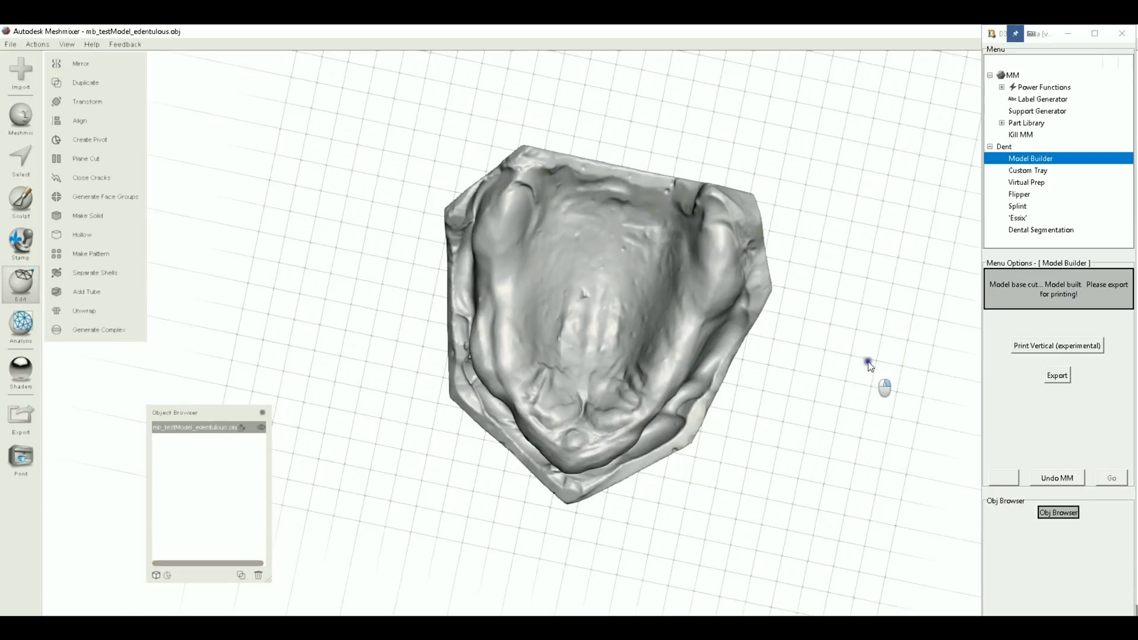
right_drag(869, 364, 709, 325)
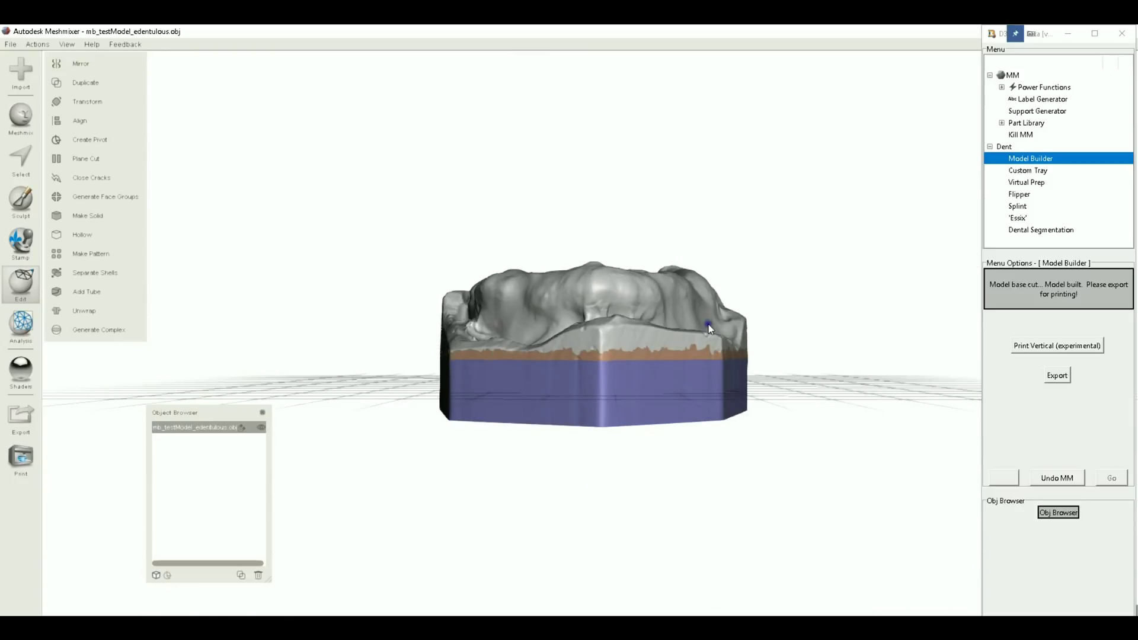
right_drag(653, 292, 756, 294)
click(1066, 344)
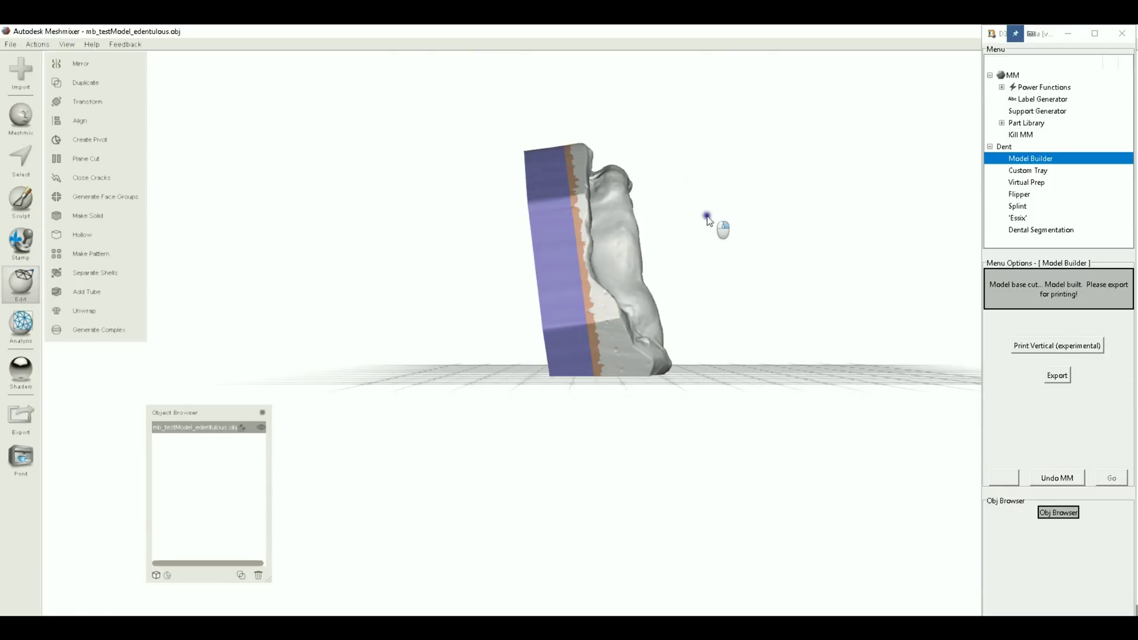
right_drag(717, 224, 862, 128)
right_drag(659, 263, 651, 192)
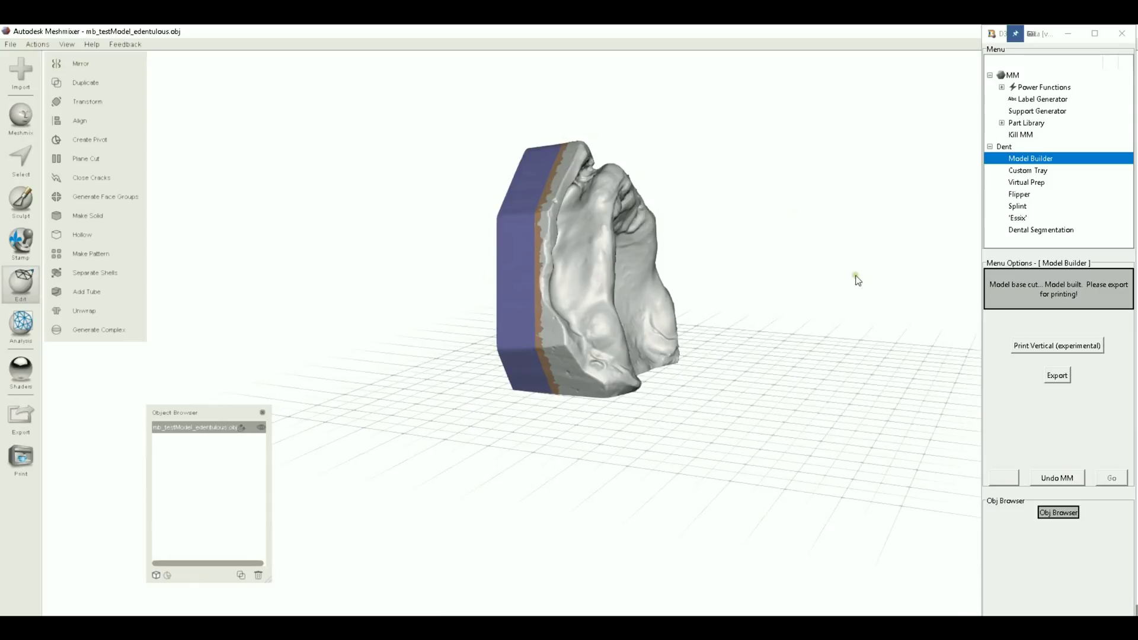
right_drag(706, 213, 706, 256)
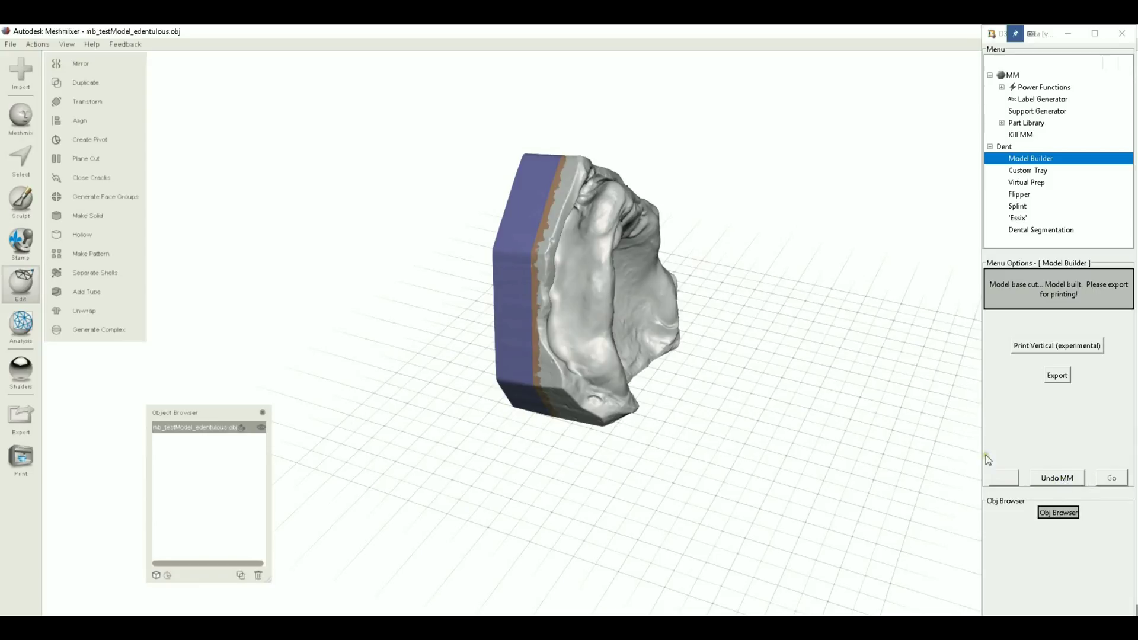
key(s)
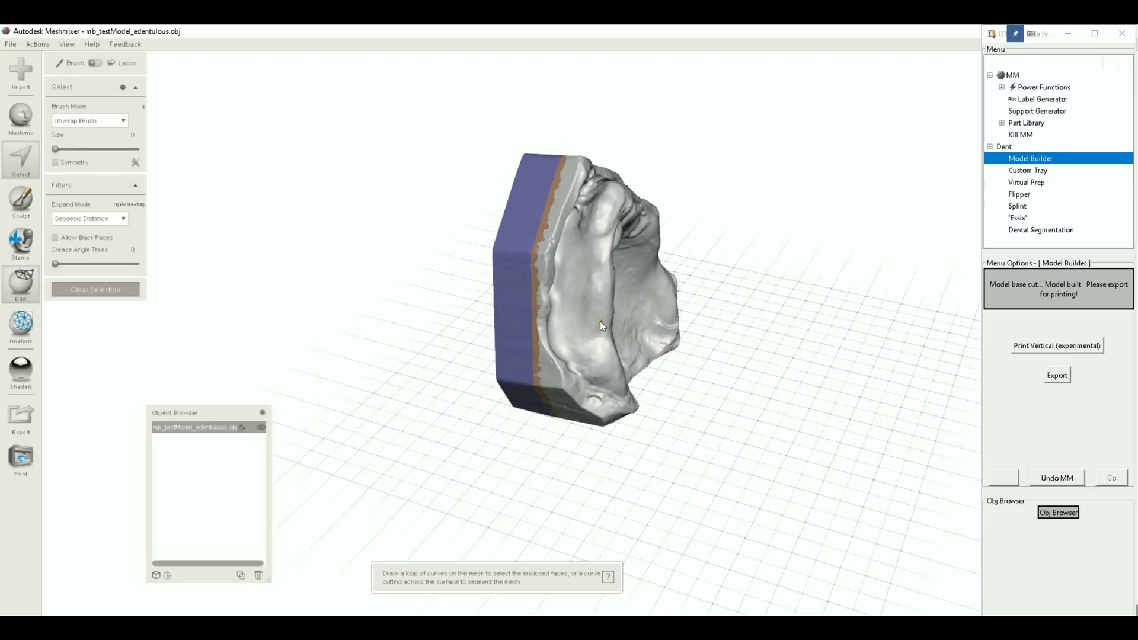
Step: Select a small inner-palate patch with a size-33 brush and choose Label Generator
click(83, 148)
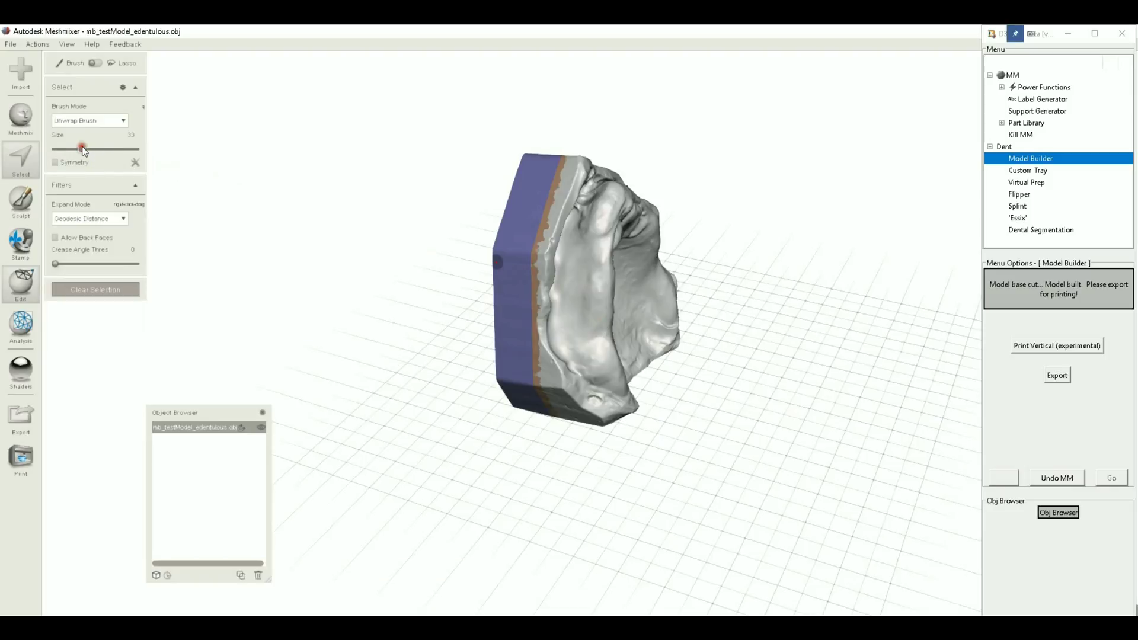
drag(586, 291, 590, 294)
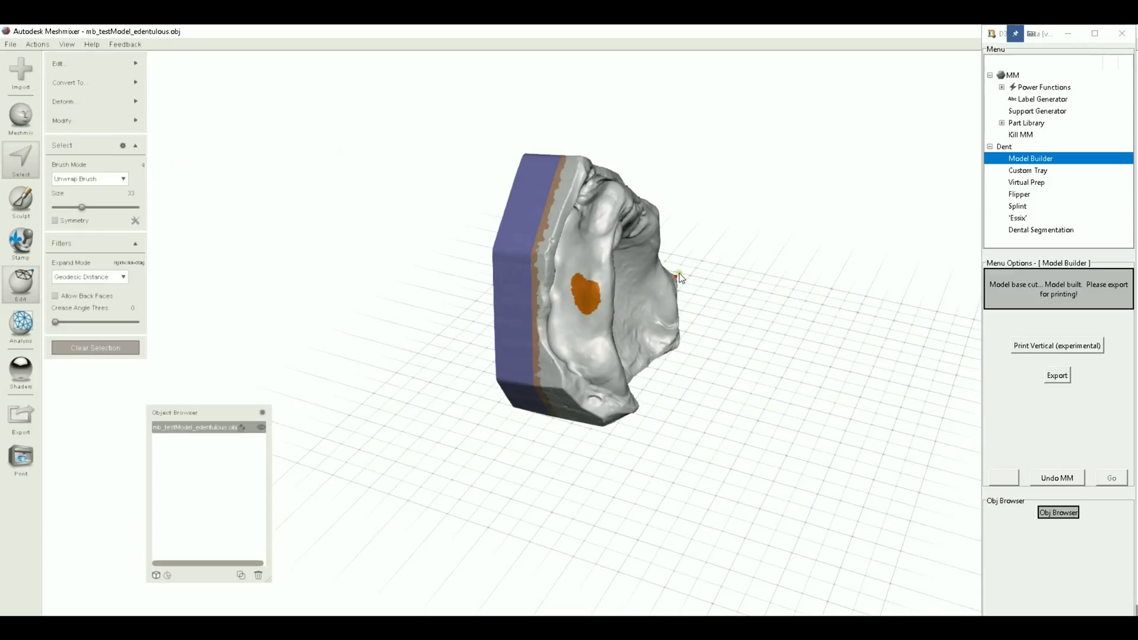
click(1061, 479)
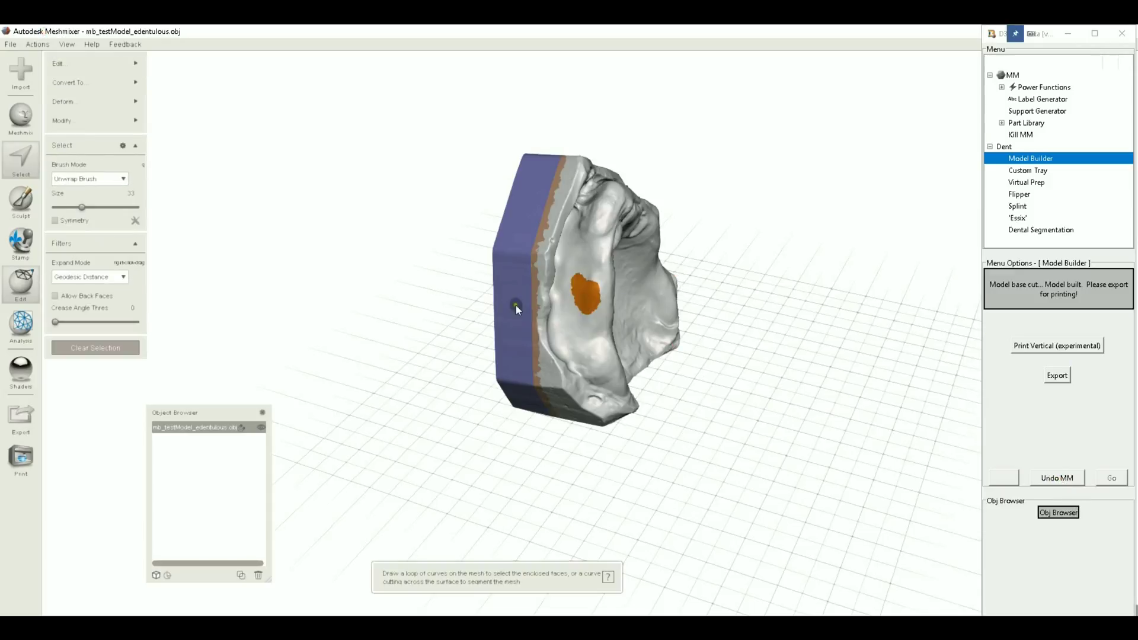
right_drag(769, 222, 670, 265)
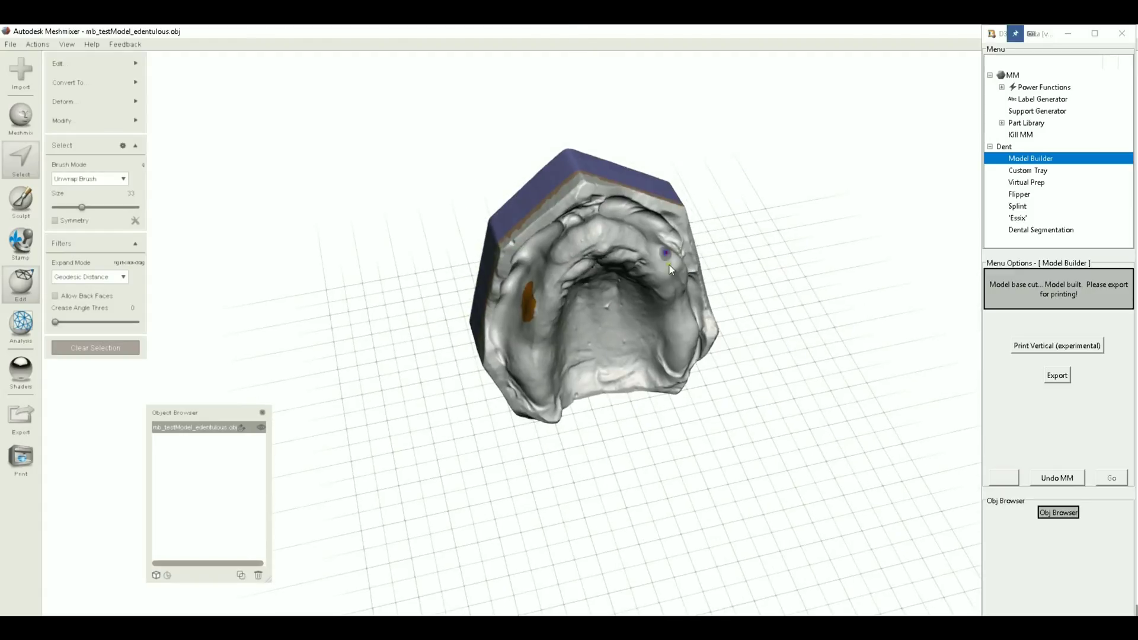
click(1049, 99)
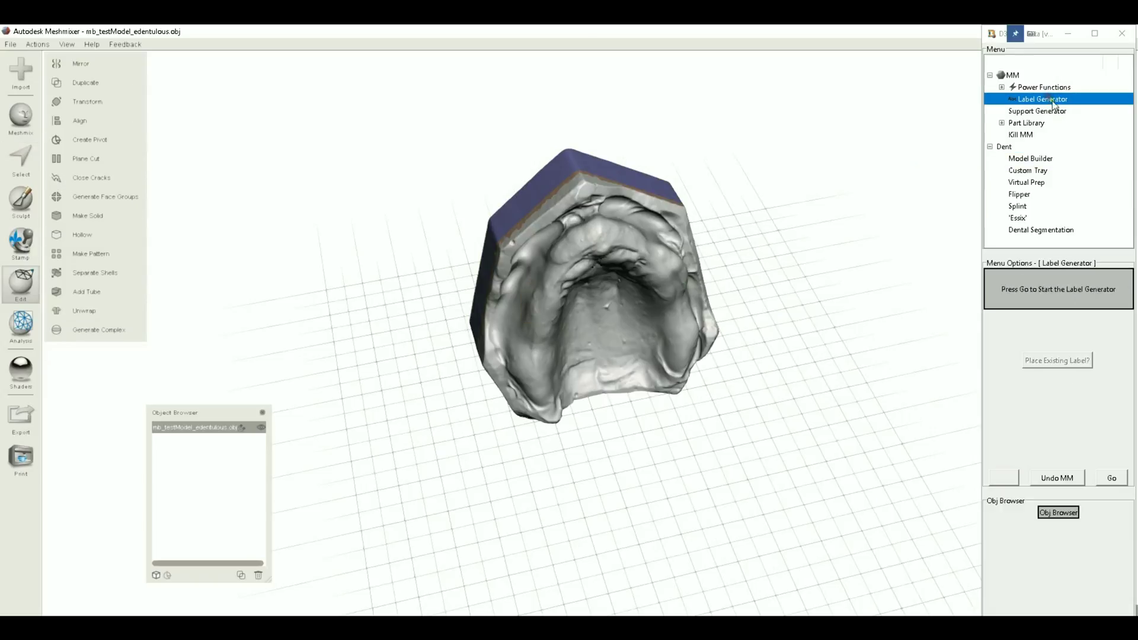
Step: Replace the label text D3Tool.com with 'Grandma's Digital Denture' and let embossing begin
right_drag(749, 270, 711, 237)
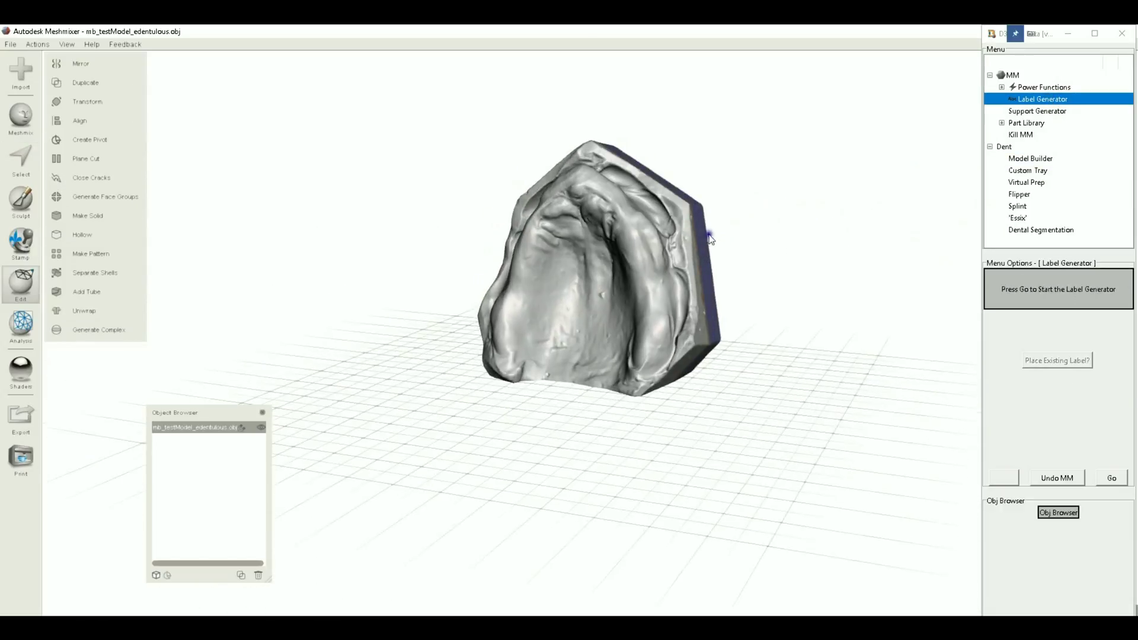
click(1108, 481)
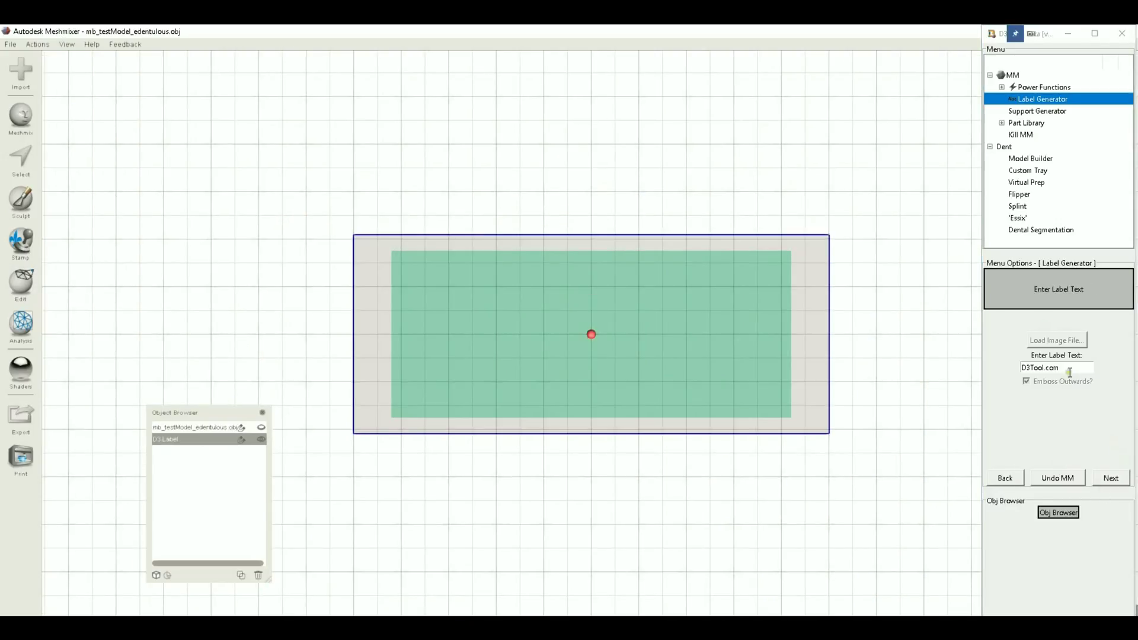
drag(1070, 372, 987, 368)
text(Gra)
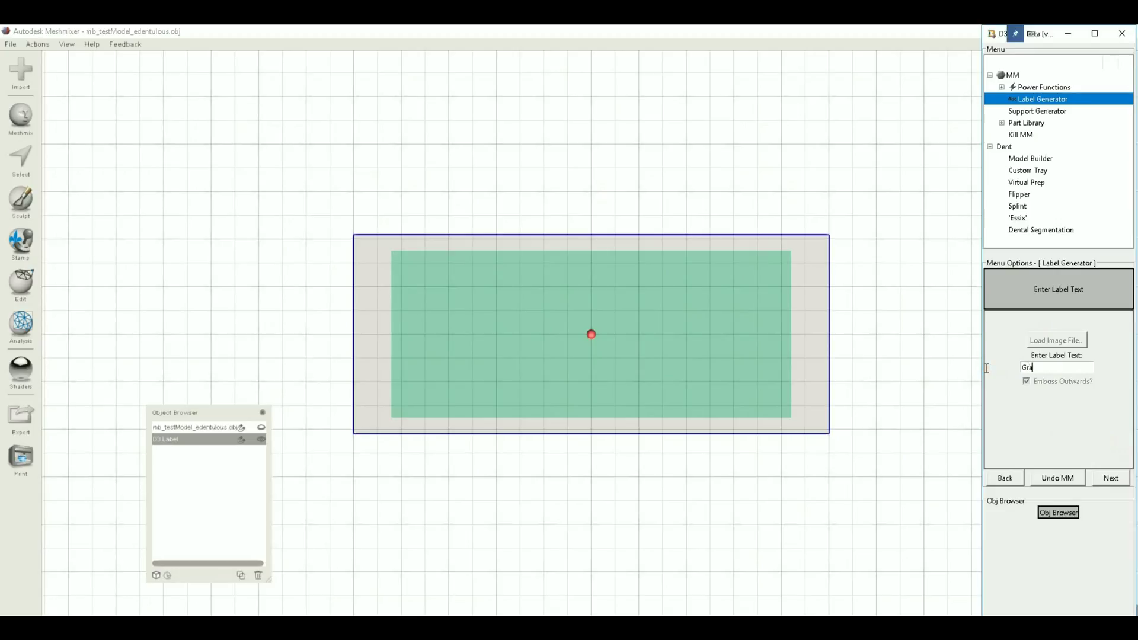
text(ndma's Digital Denture)
click(1112, 478)
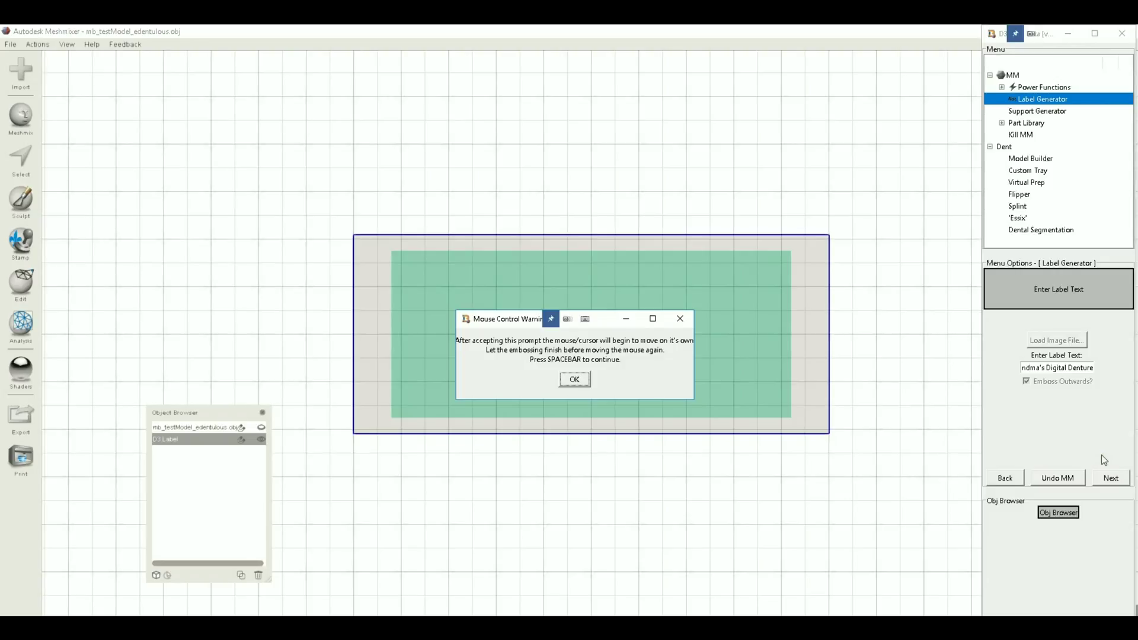
key(space)
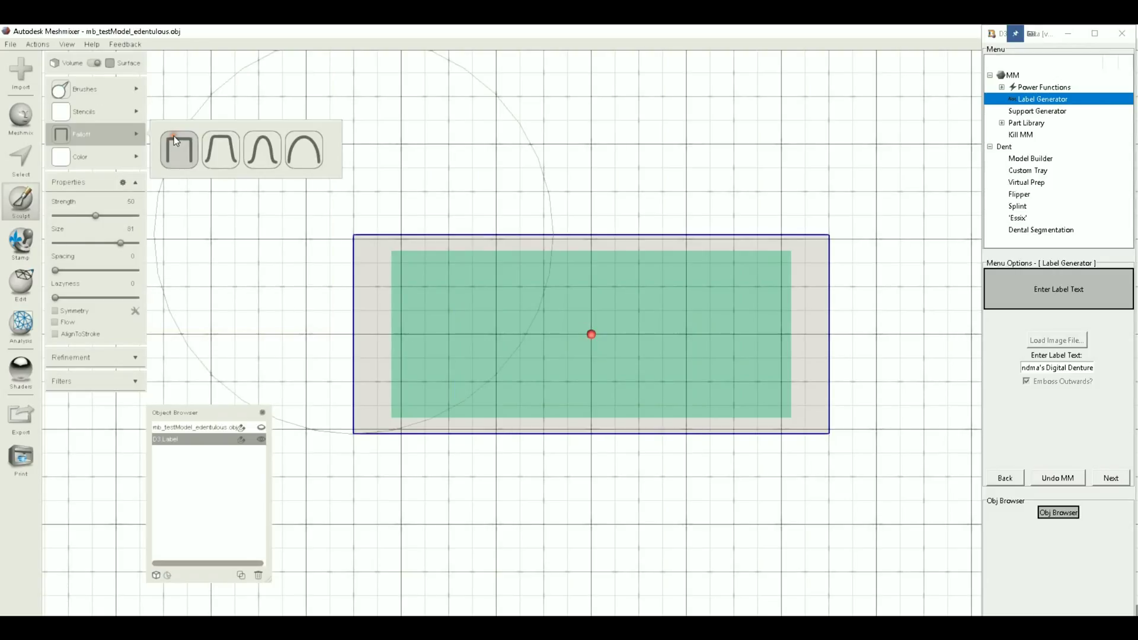
Step: Add the 'Grandma's Digital Denture' text as a stencil and emboss it onto the label plate
mouse_move(100, 111)
click(173, 109)
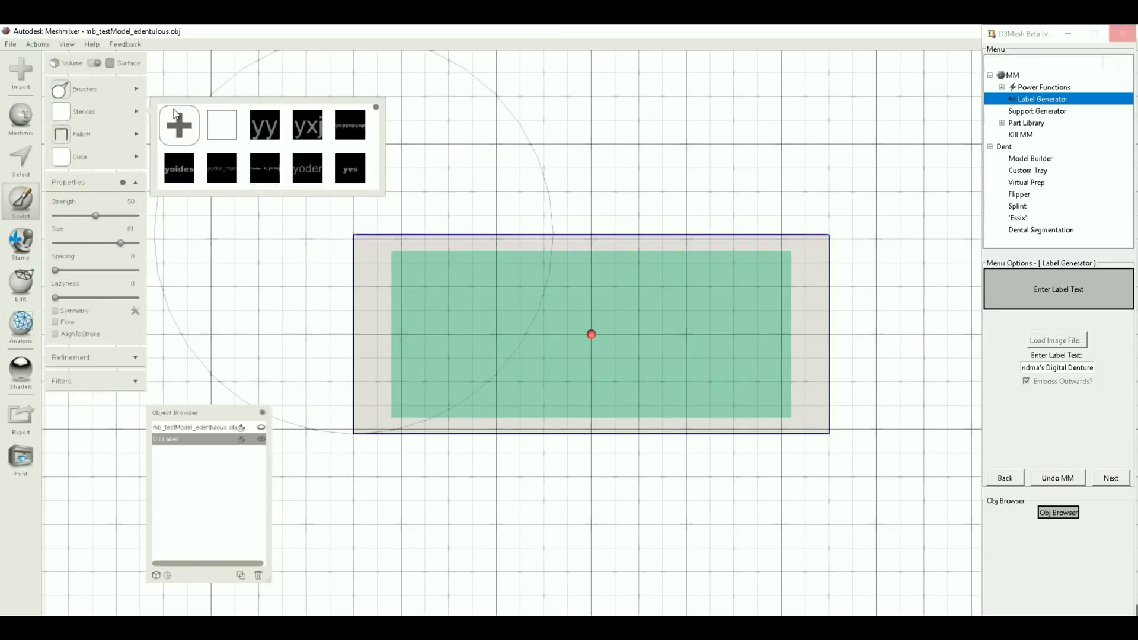
click(217, 113)
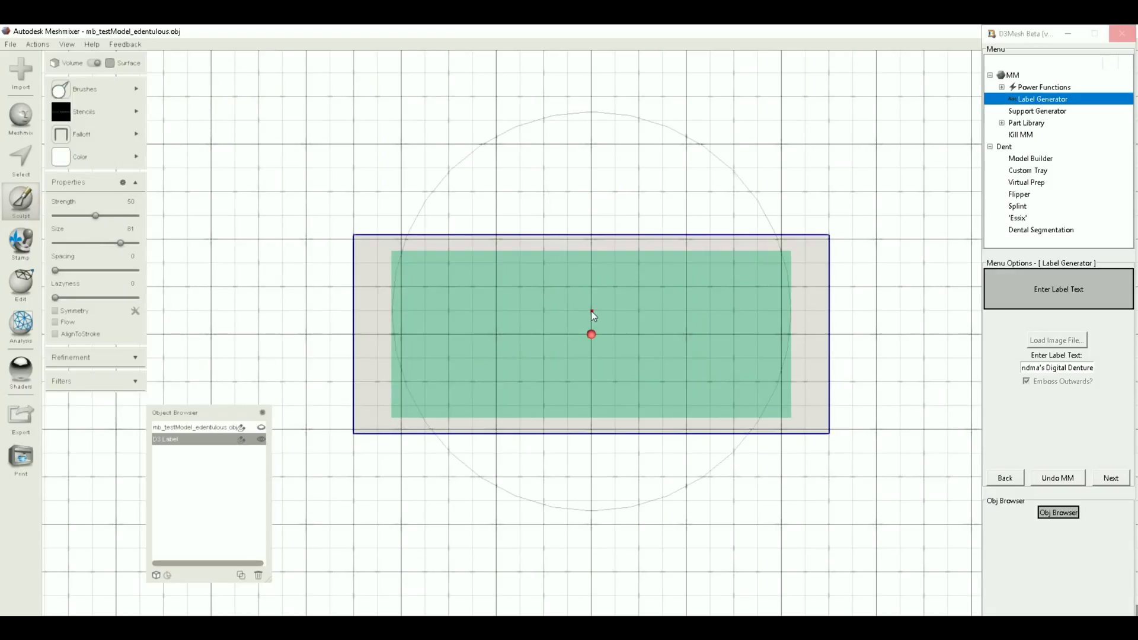
click(593, 314)
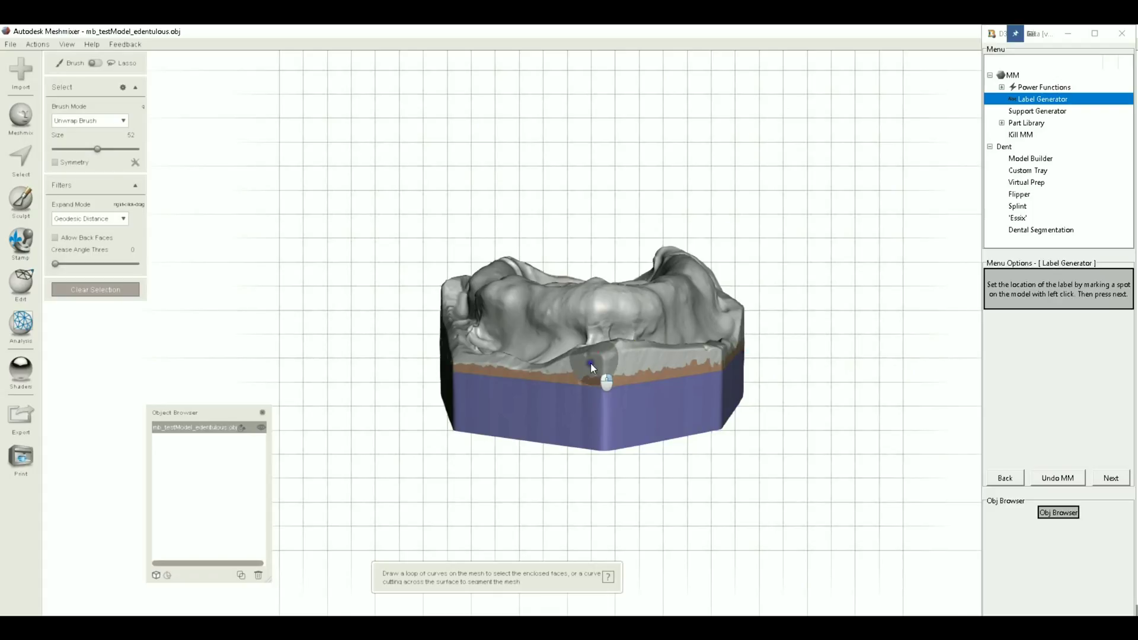
Step: Mark a small patch at the centre of the inner palate as the label spot and confirm it
right_drag(591, 363, 382, 334)
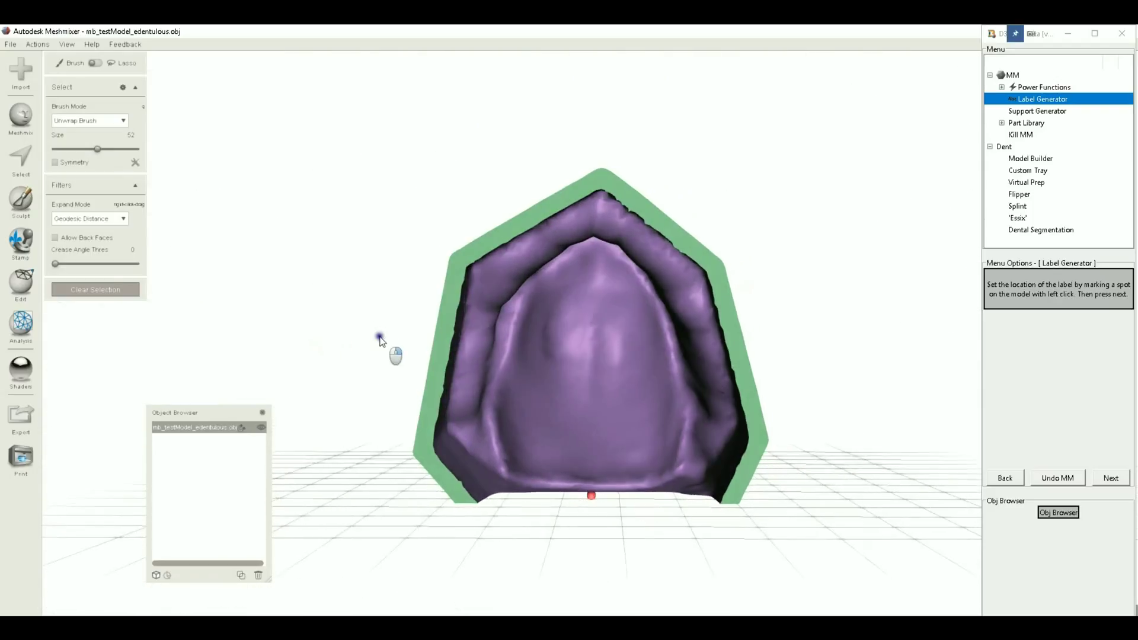
scroll(381, 332, up, 2)
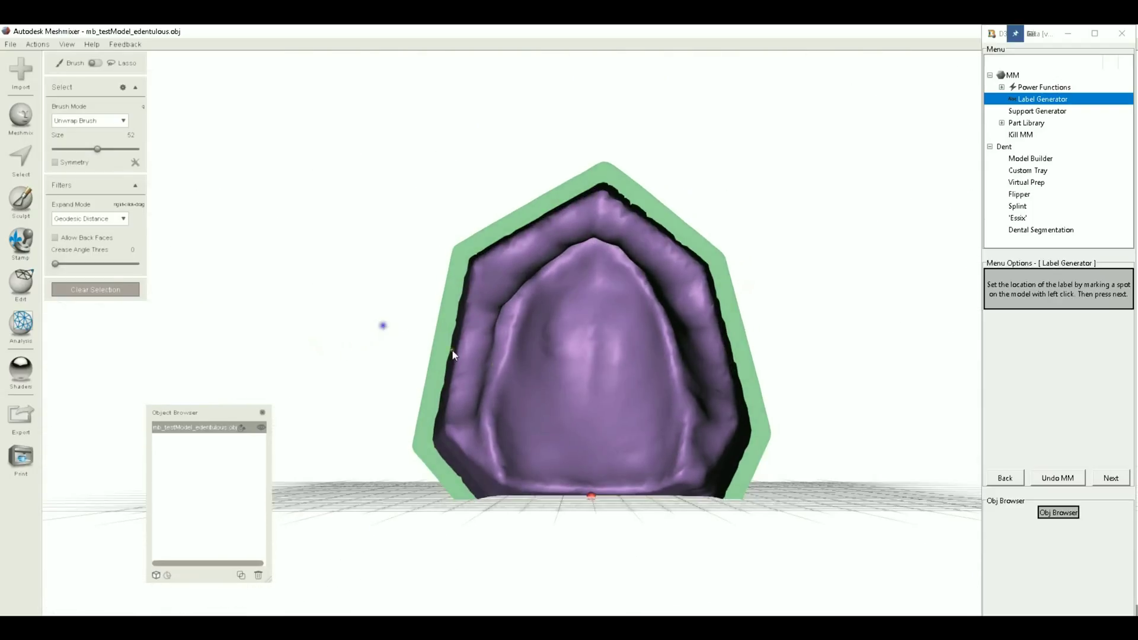
click(590, 412)
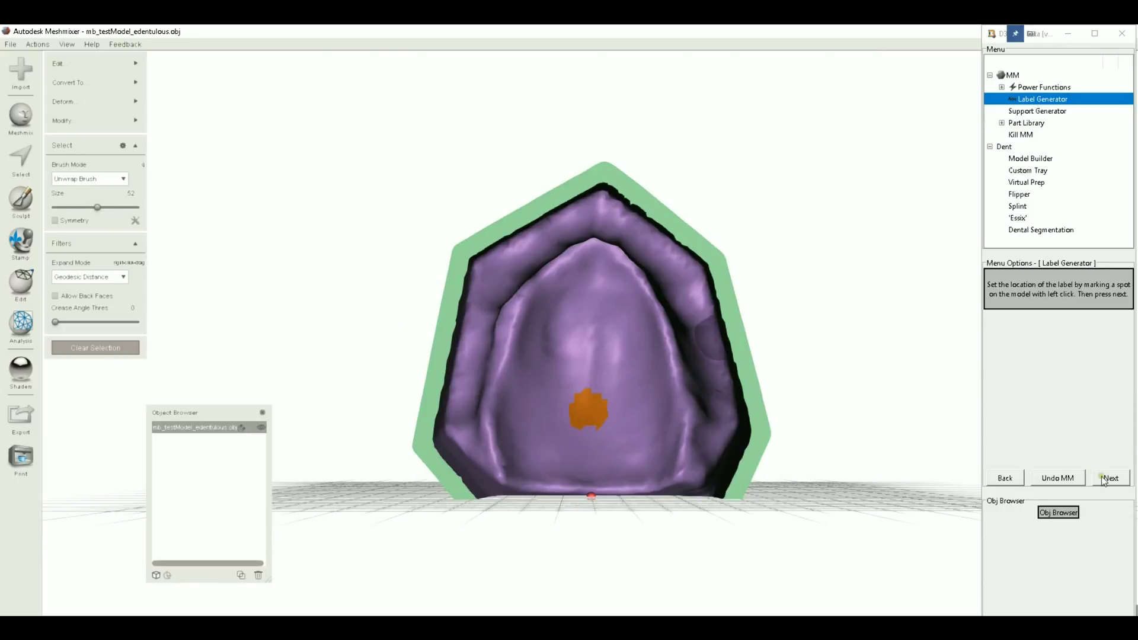
click(600, 402)
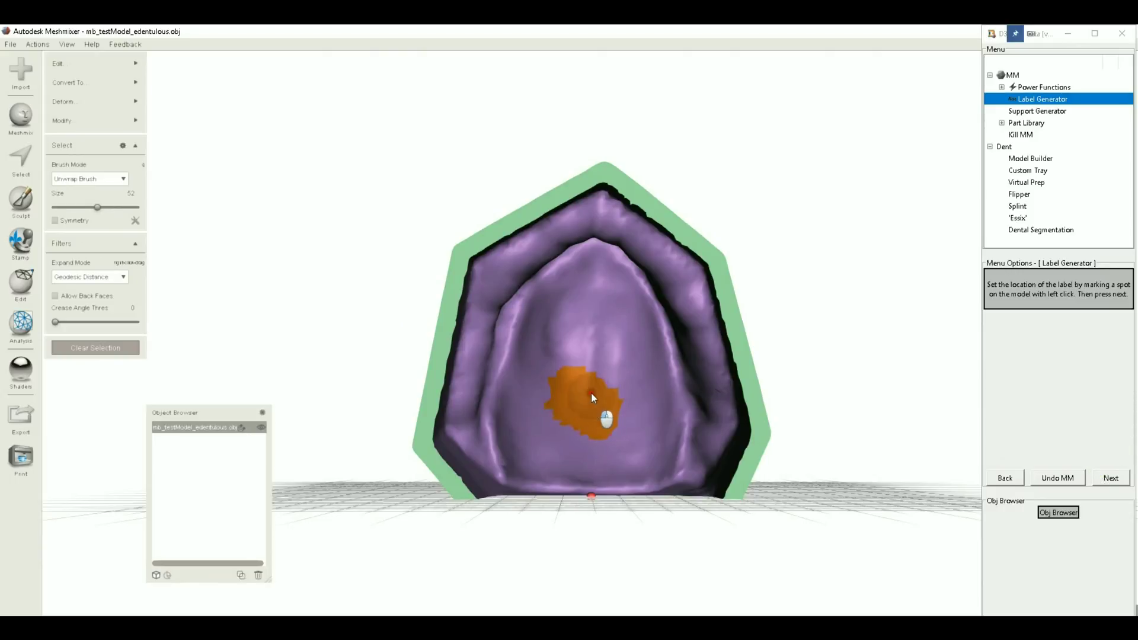
click(1110, 478)
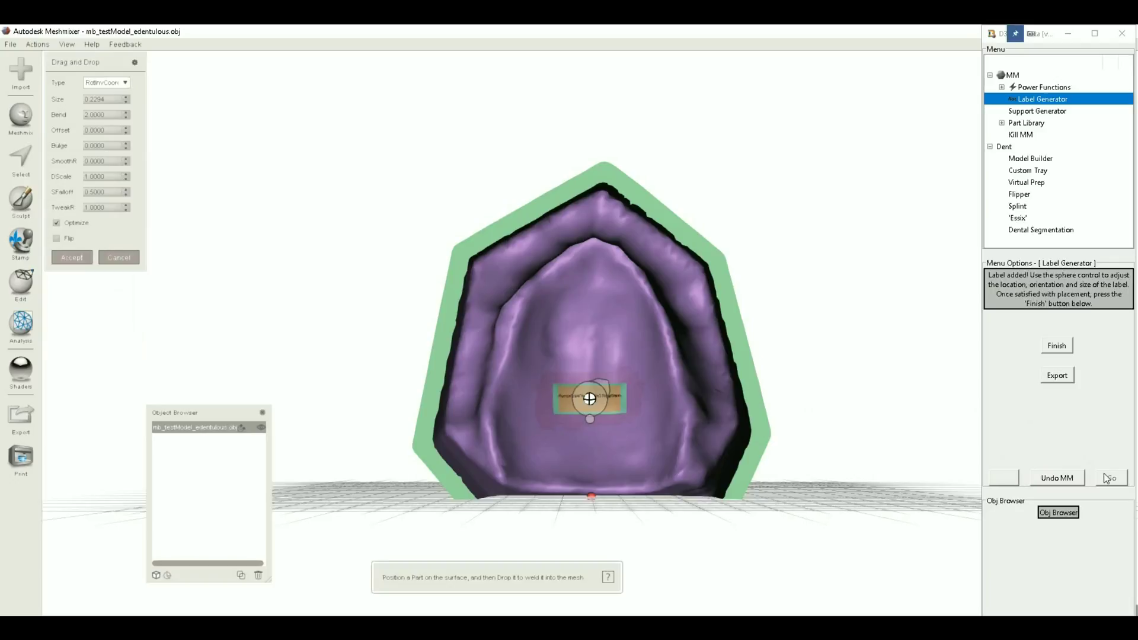
Step: Enlarge the label on the palate to nearly triple its size
scroll(585, 398, up, 8)
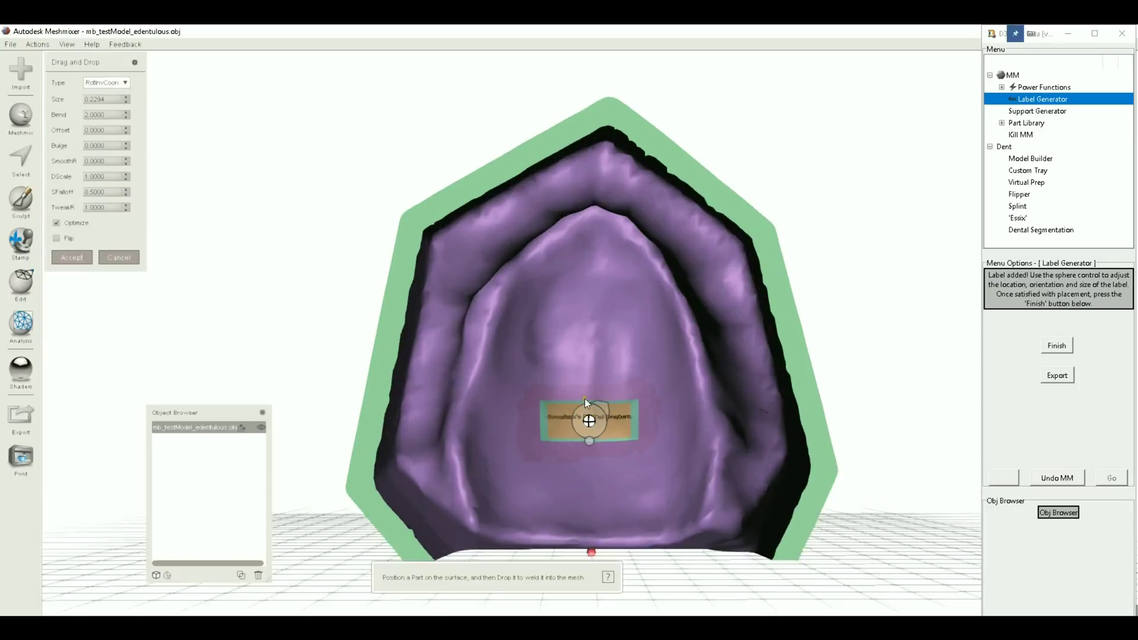
scroll(586, 424, down, 5)
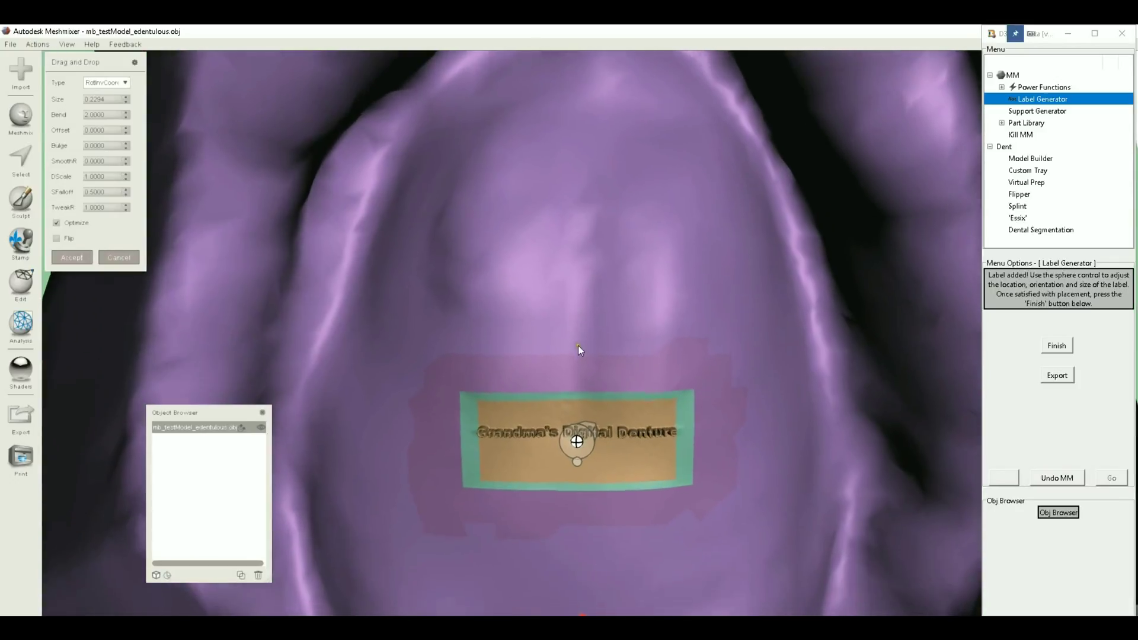
scroll(556, 421, down, 2)
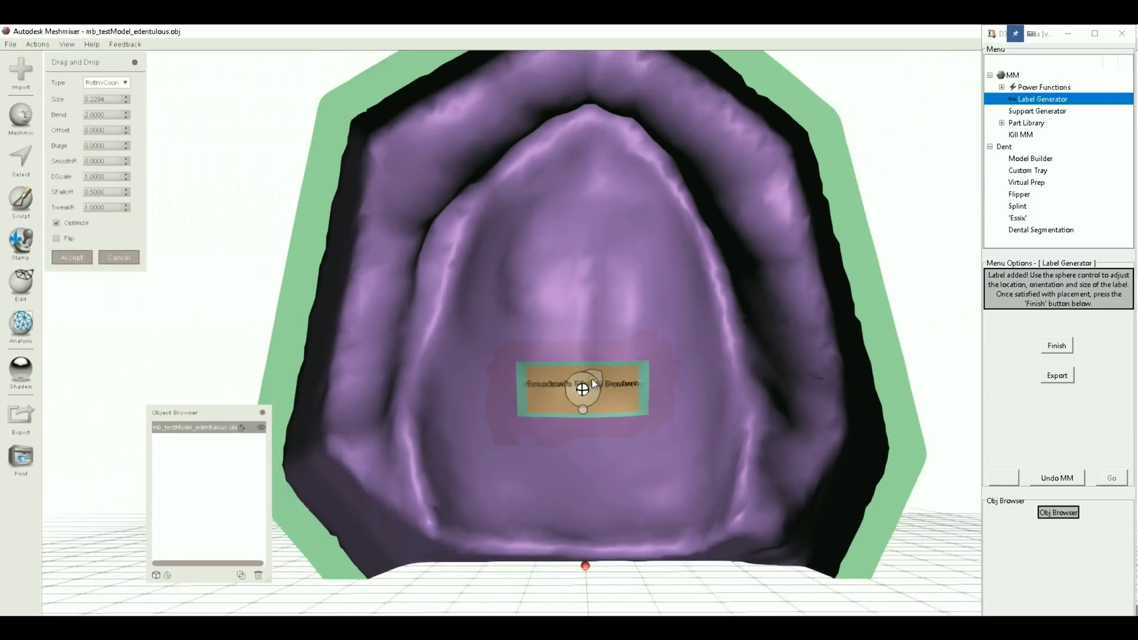
drag(599, 381, 694, 291)
Step: Slide the label left and then upward so it sits nearly level across the middle of the palate
scroll(685, 356, down, 5)
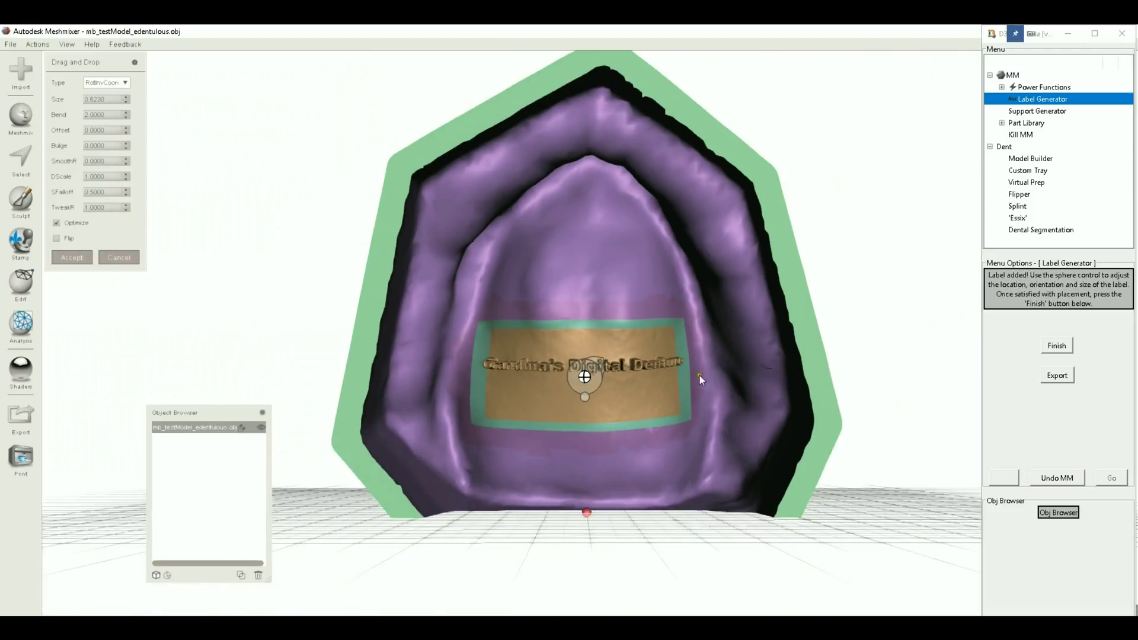
right_drag(661, 405, 537, 396)
scroll(602, 394, up, 5)
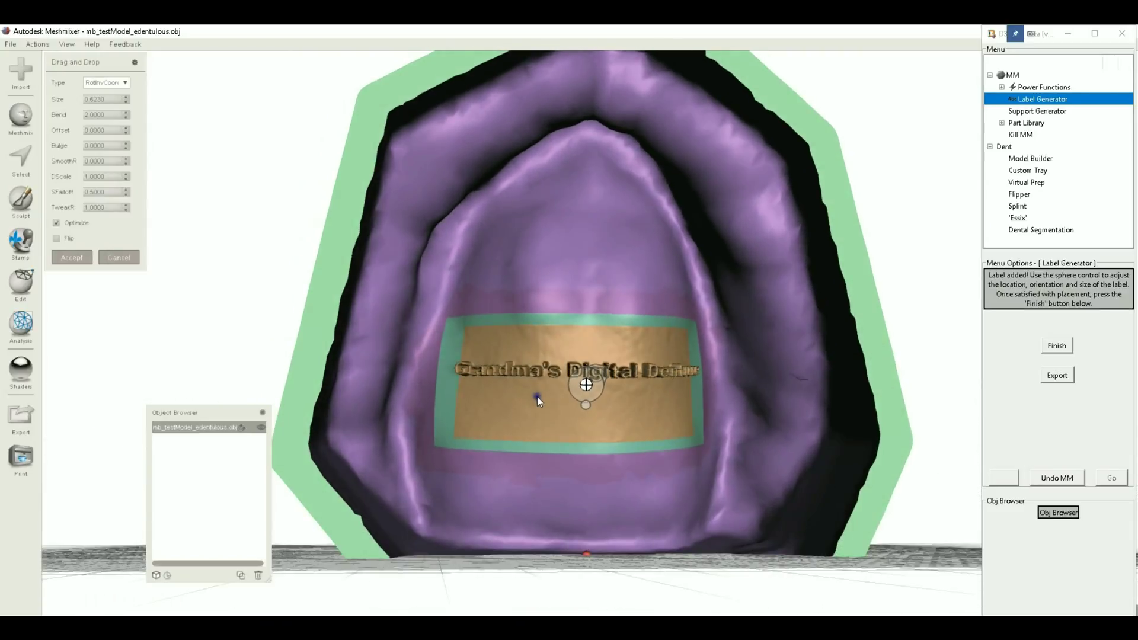
drag(599, 385, 528, 235)
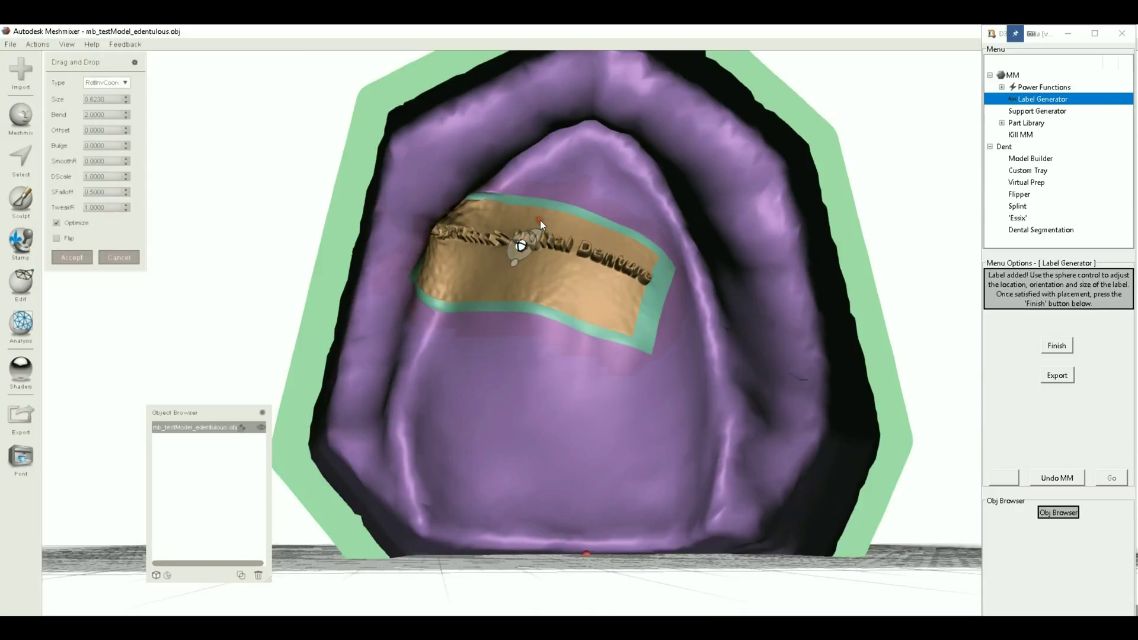
drag(522, 243, 594, 364)
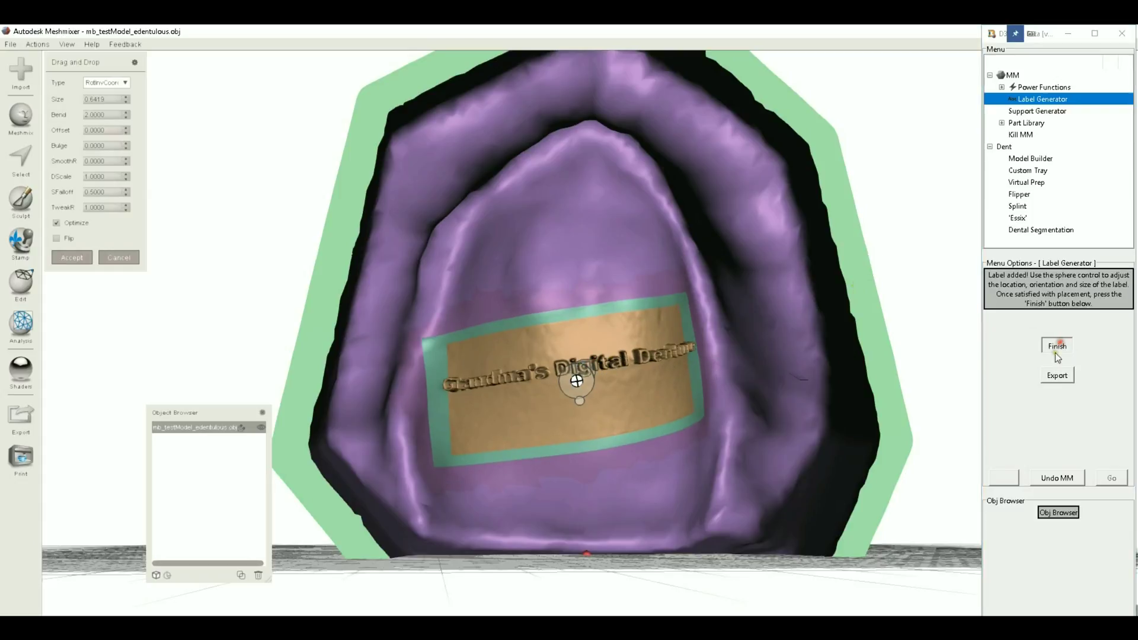
Step: Orbit around the upright hollowed model to inspect the embossed palate label and the base
right_drag(604, 312, 632, 447)
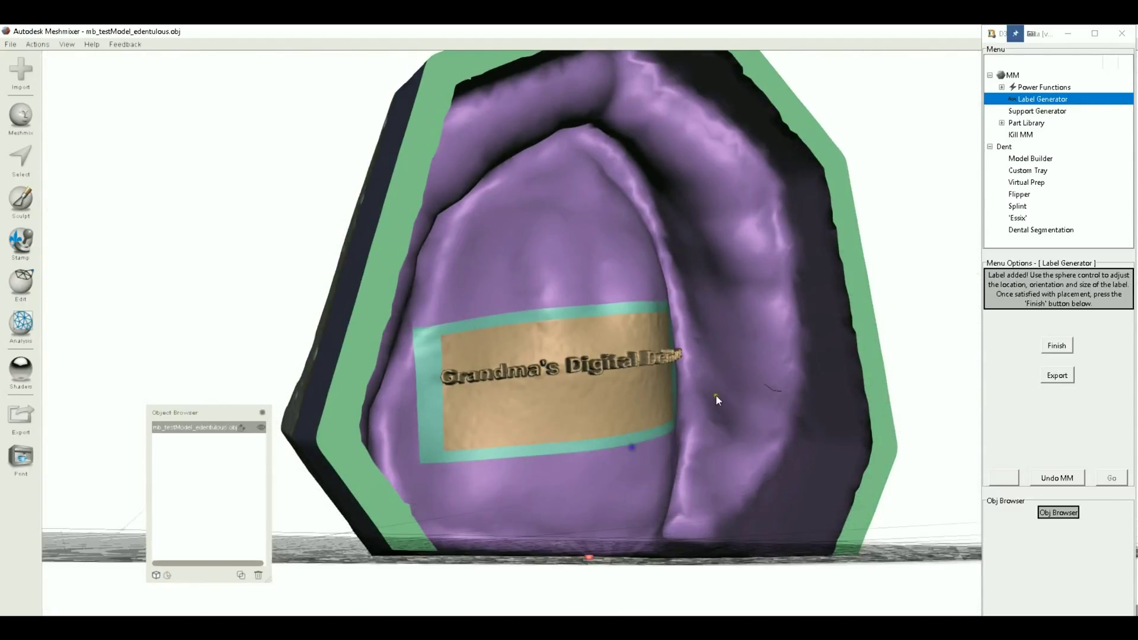
right_drag(717, 394, 425, 369)
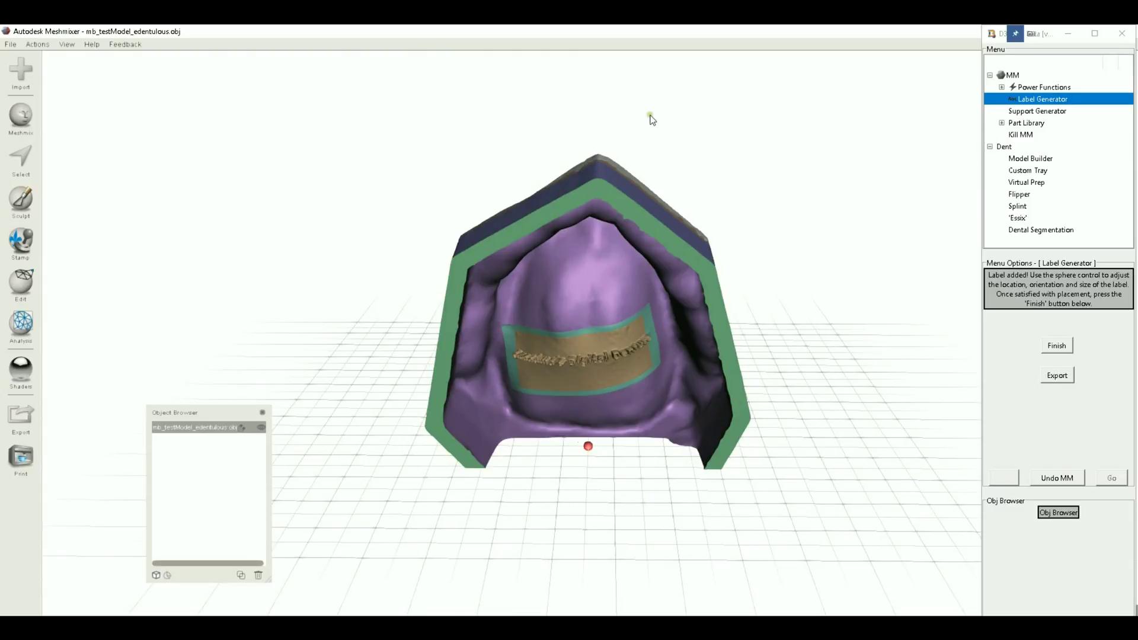
right_drag(676, 243, 687, 308)
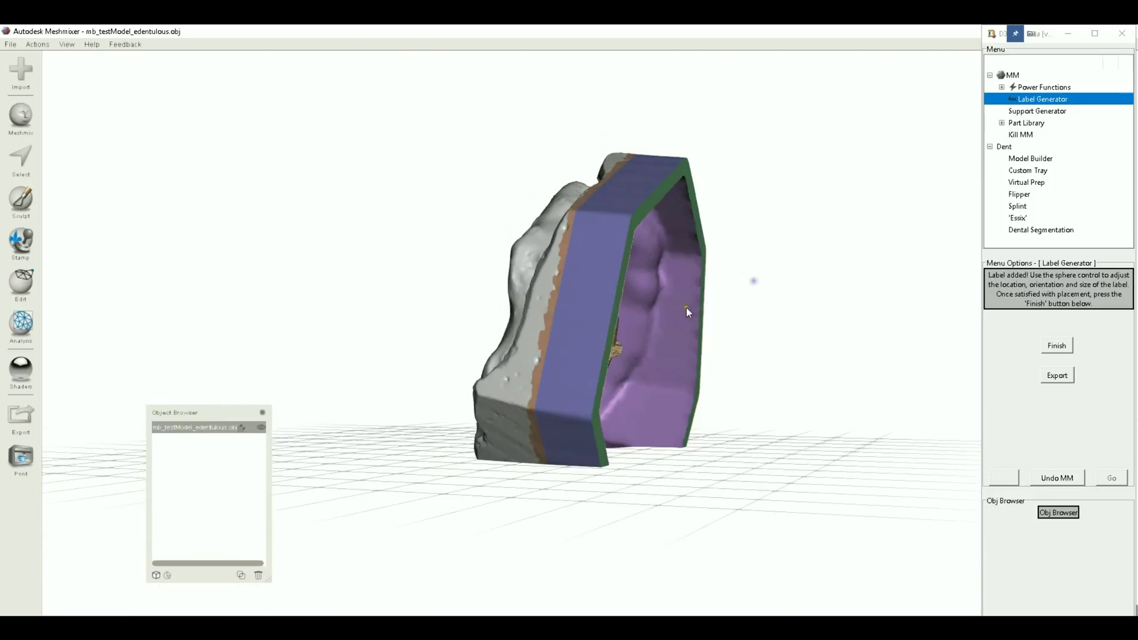
right_drag(676, 372, 813, 362)
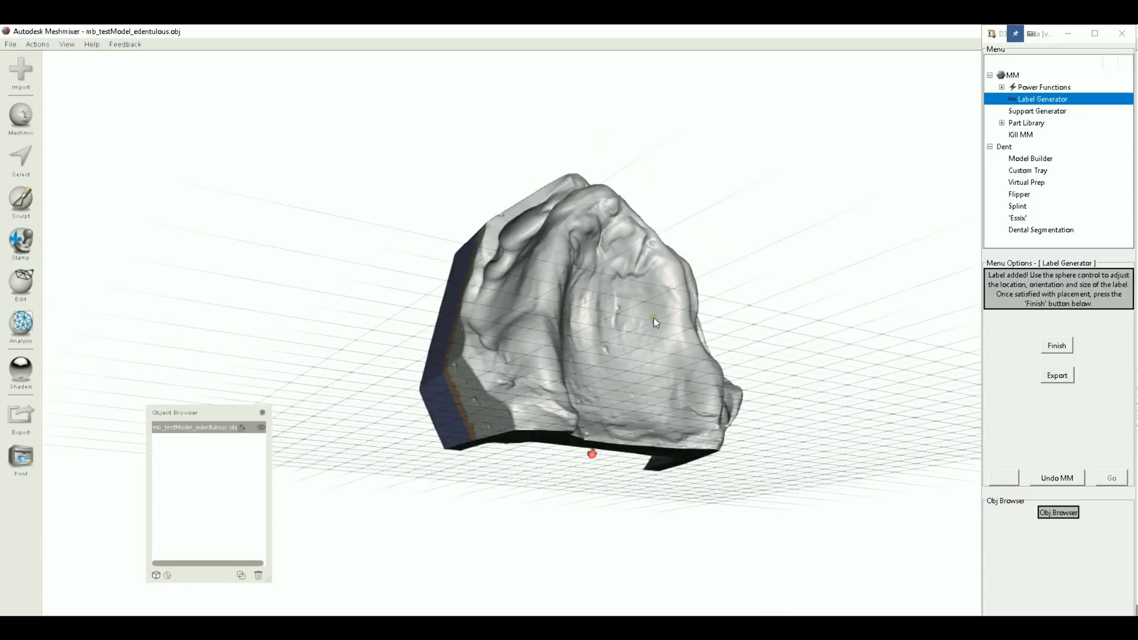
right_drag(545, 283, 669, 340)
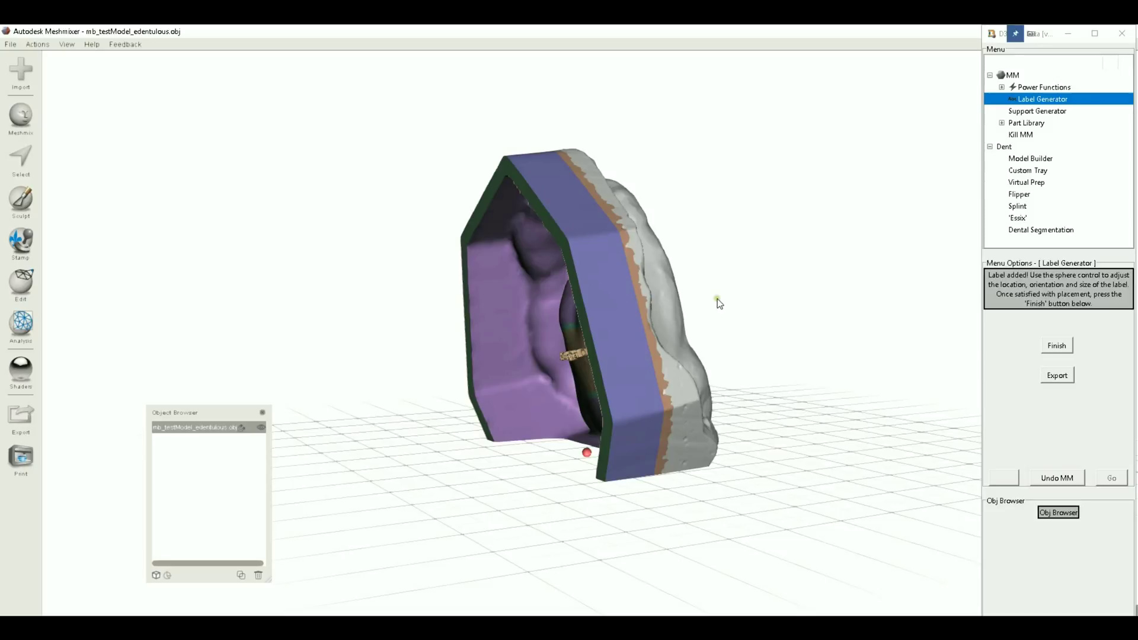
mouse_move(711, 287)
right_down()
mouse_move(695, 284)
mouse_move(715, 269)
right_up()
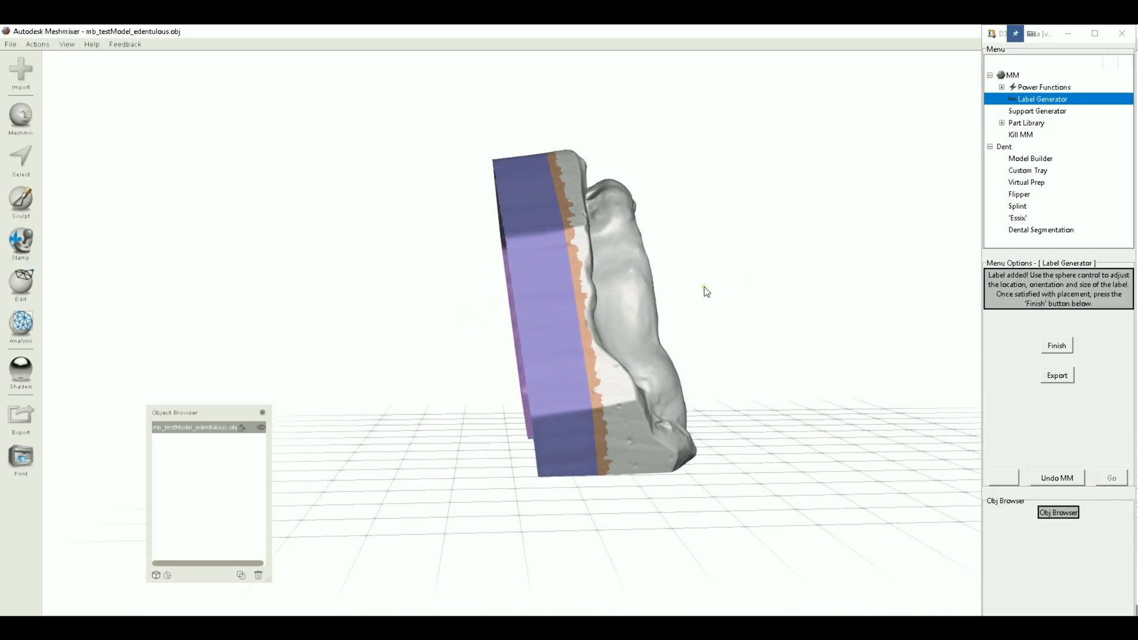